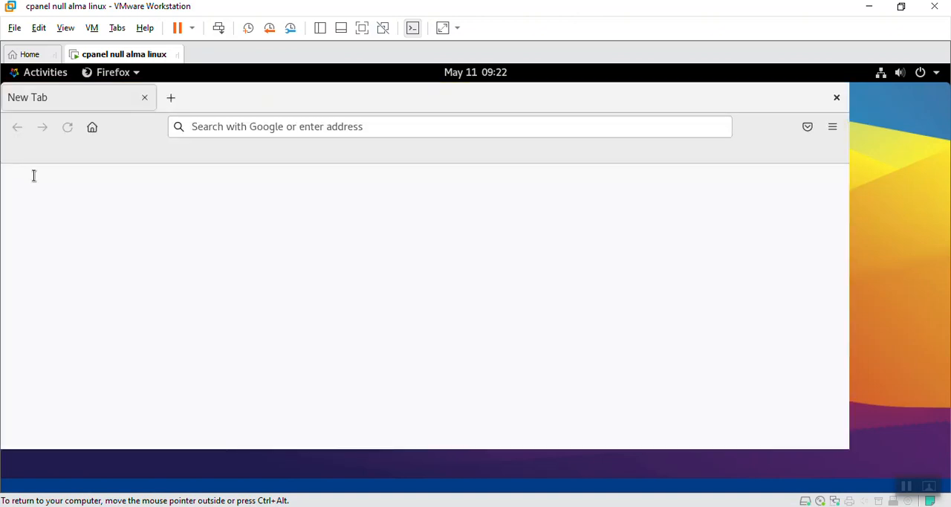
# Step: Open the Google home page at google.com
pyautogui.click(287, 127)
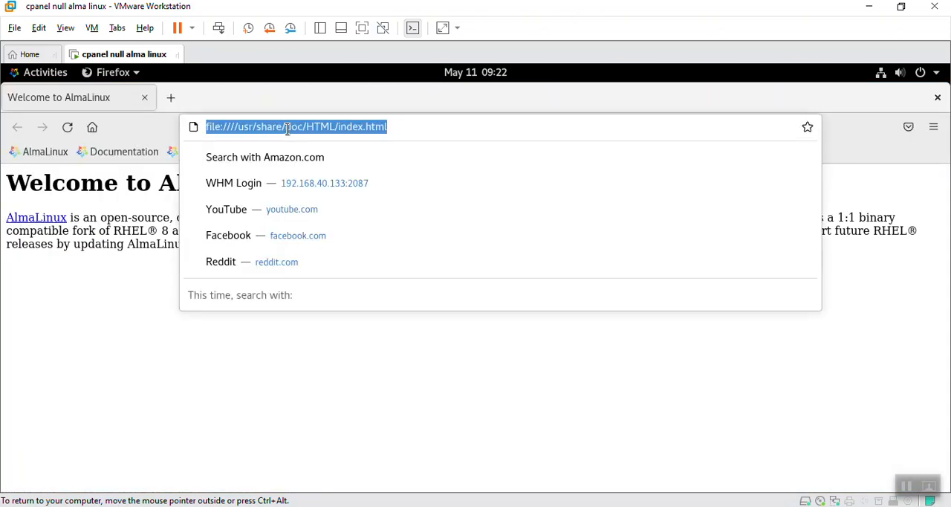
pyautogui.click(287, 127)
pyautogui.hotkey('ctrl', 'a')
pyautogui.write('google')
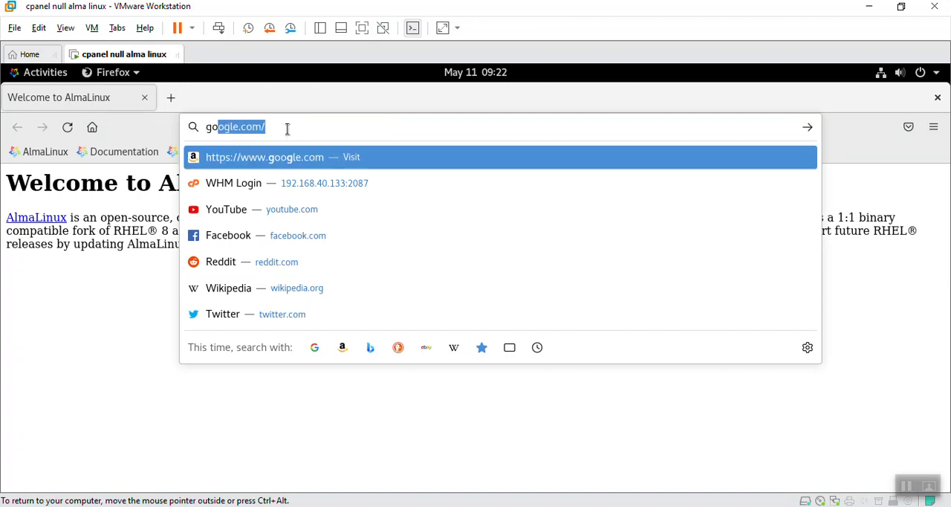
pyautogui.press('Return')
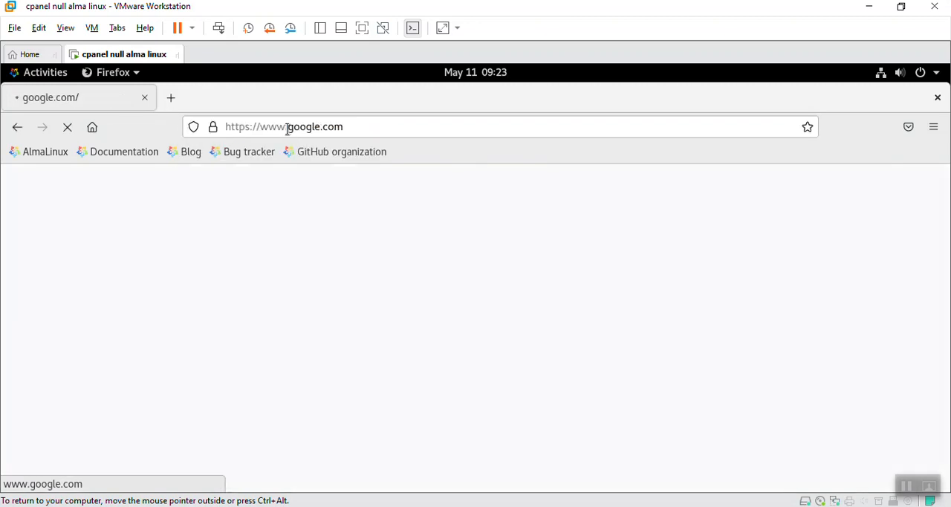
# Step: Search Google for "wordpress download"
pyautogui.write('word')
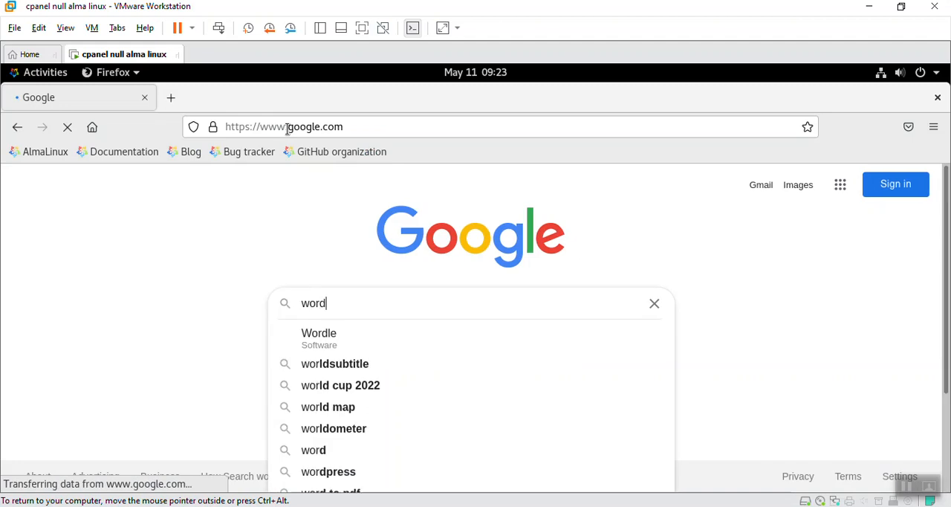
pyautogui.write('pr')
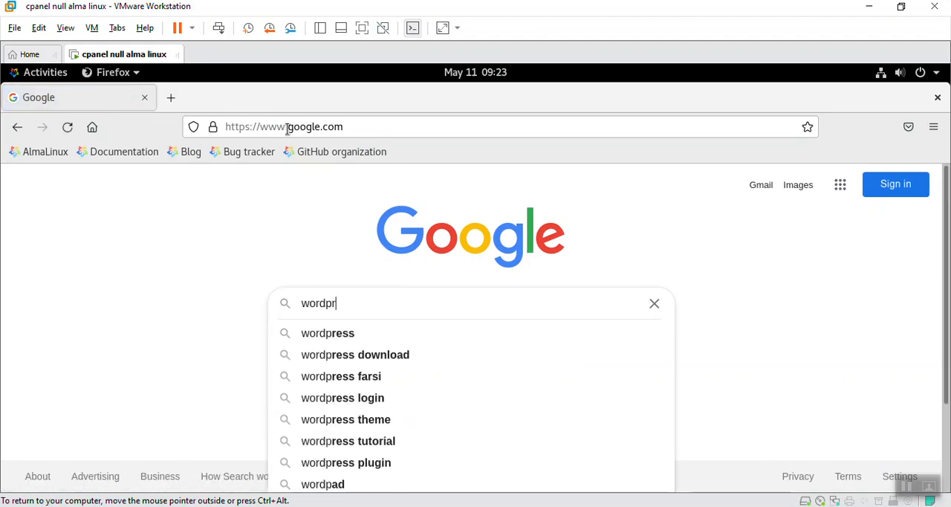
pyautogui.write('e')
pyautogui.press('Down')
pyautogui.press('Down')
pyautogui.press('Return')
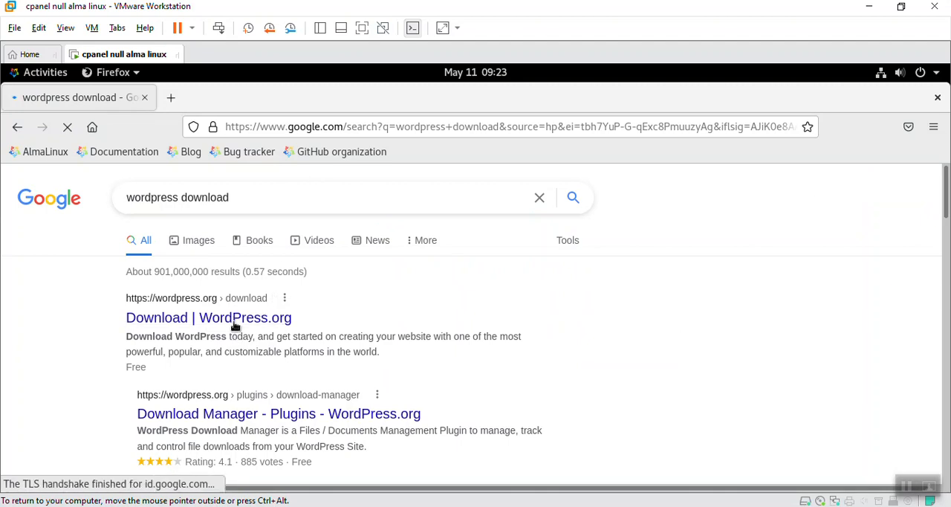
# Step: Open the WordPress.org download page from the results and save the wordpress-5.9.3.zip archive to disk
pyautogui.click(234, 325)
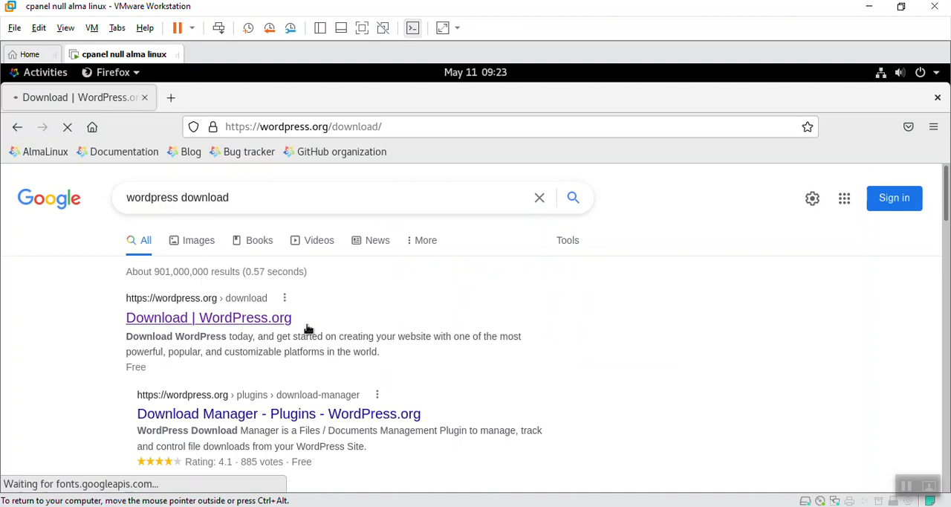
pyautogui.scroll(-3, 309, 330)
pyautogui.scroll(-10, 308, 330)
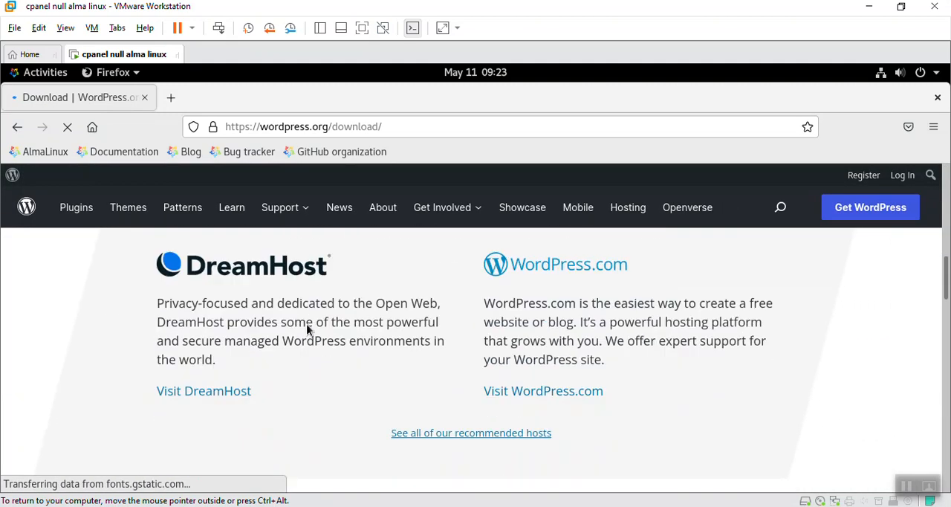
pyautogui.click(472, 270)
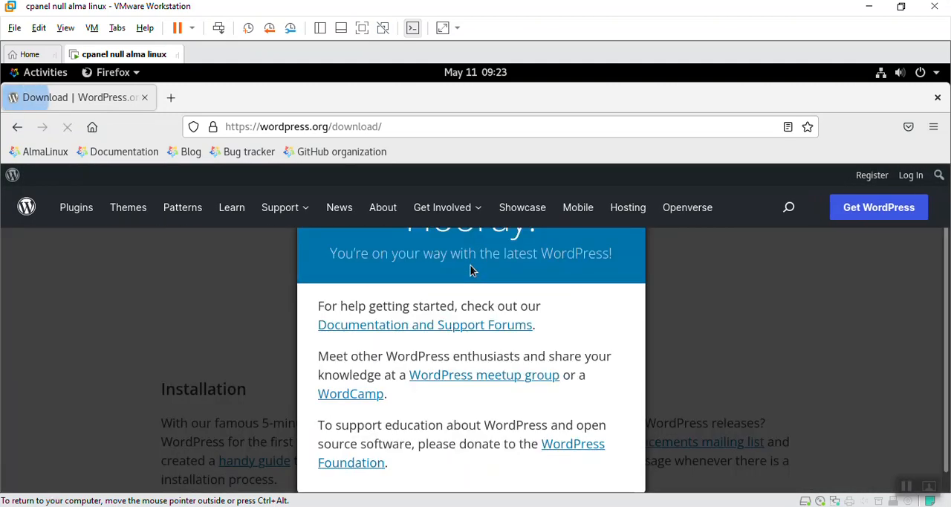
pyautogui.click(342, 345)
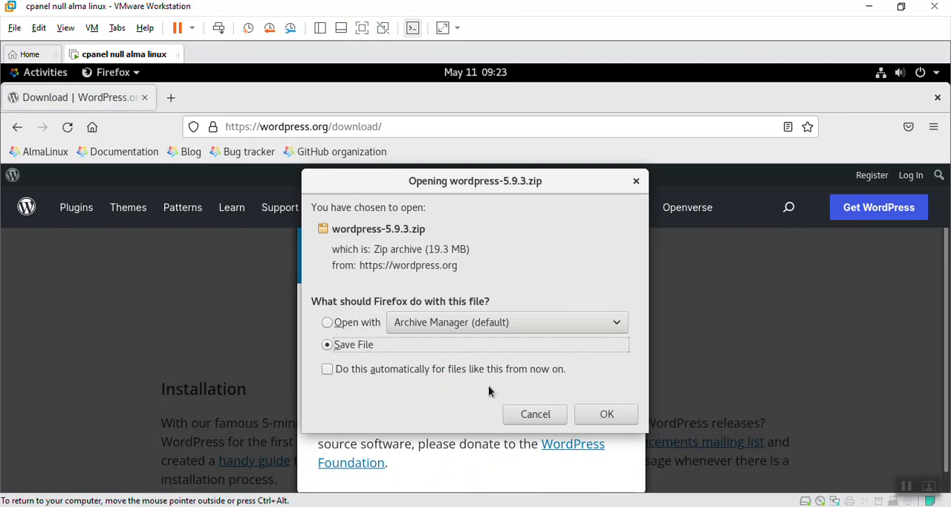
pyautogui.click(617, 415)
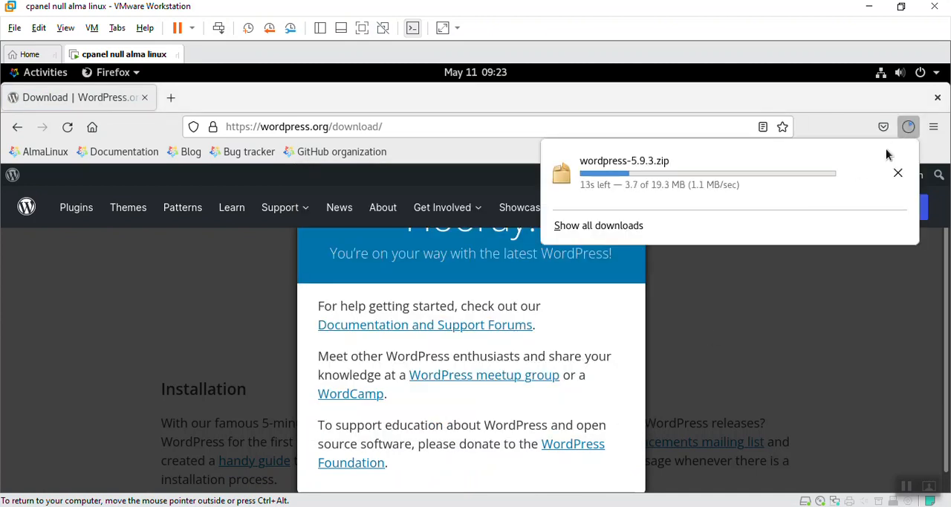
# Step: Look up wordpress-5.9.3.zip in the Downloads folder through the full download list, and close both windows
pyautogui.click(767, 223)
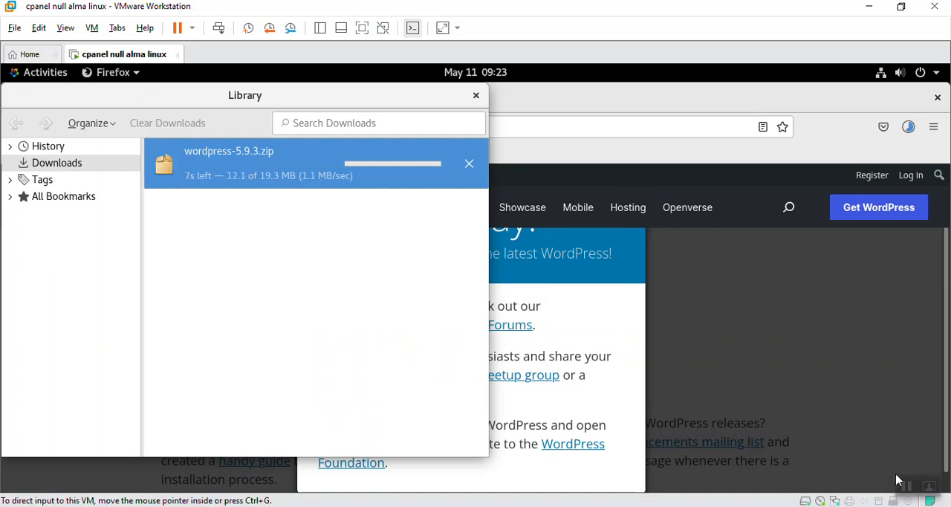
pyautogui.click(468, 166)
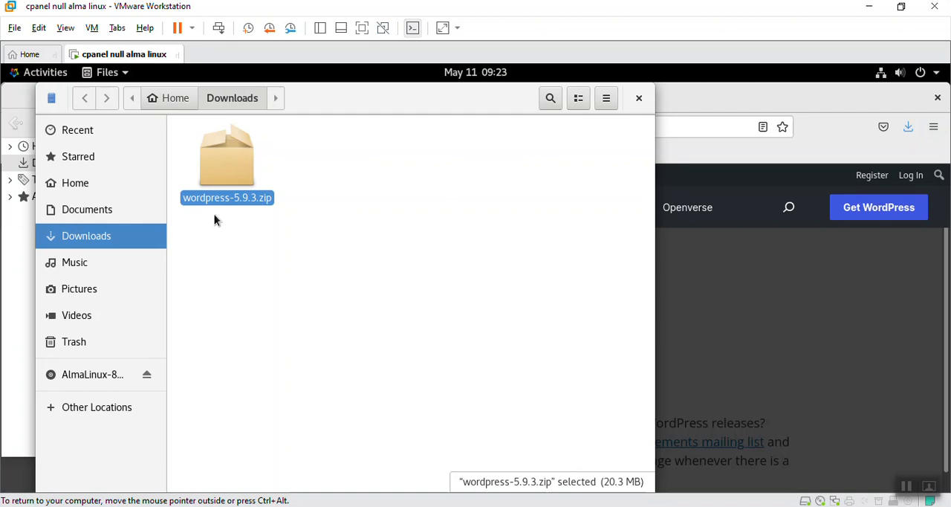
pyautogui.click(230, 181)
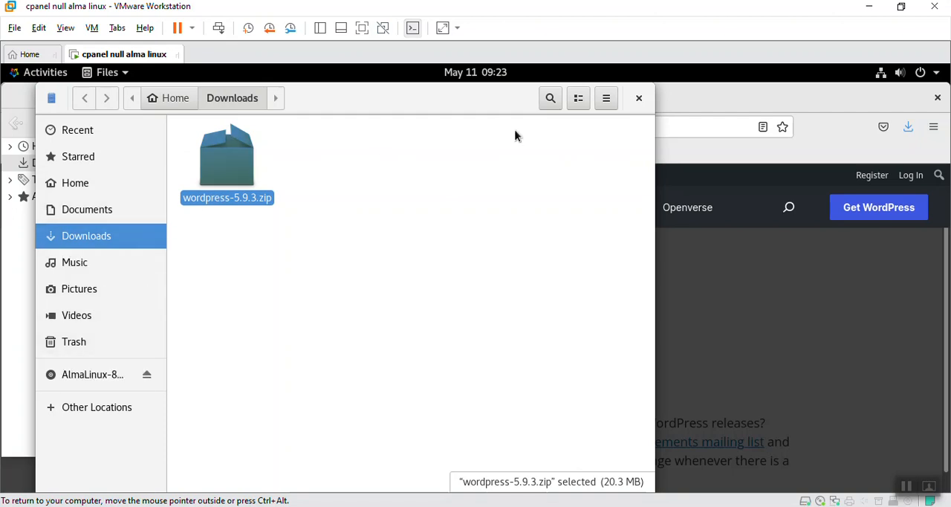
pyautogui.click(638, 98)
pyautogui.click(476, 96)
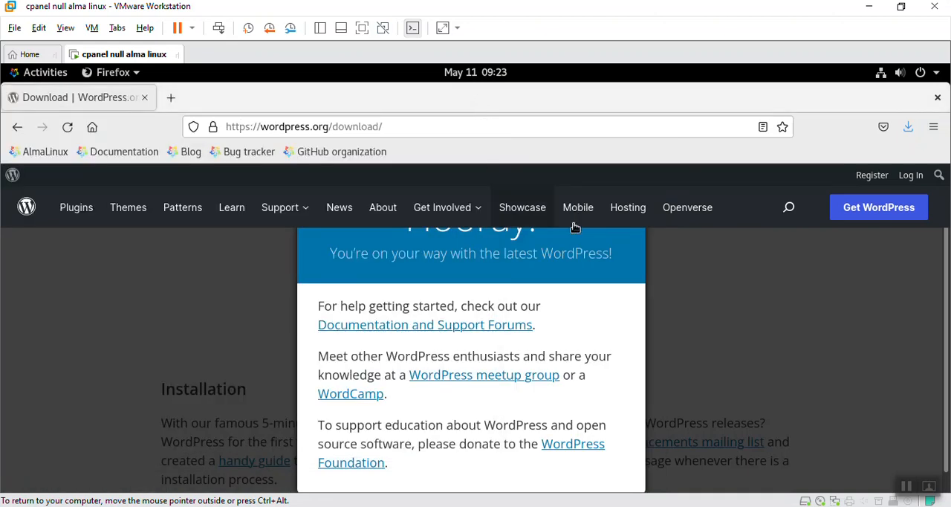
pyautogui.click(271, 125)
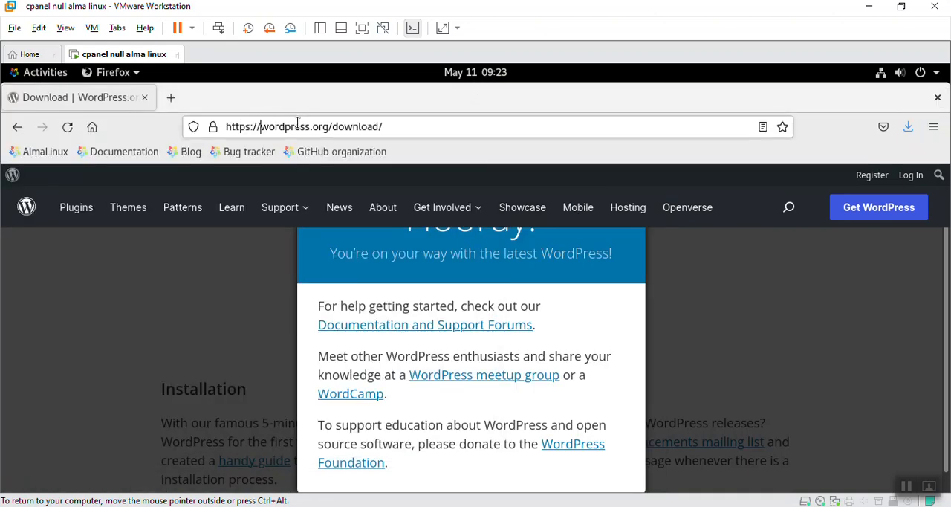
pyautogui.write('192.')
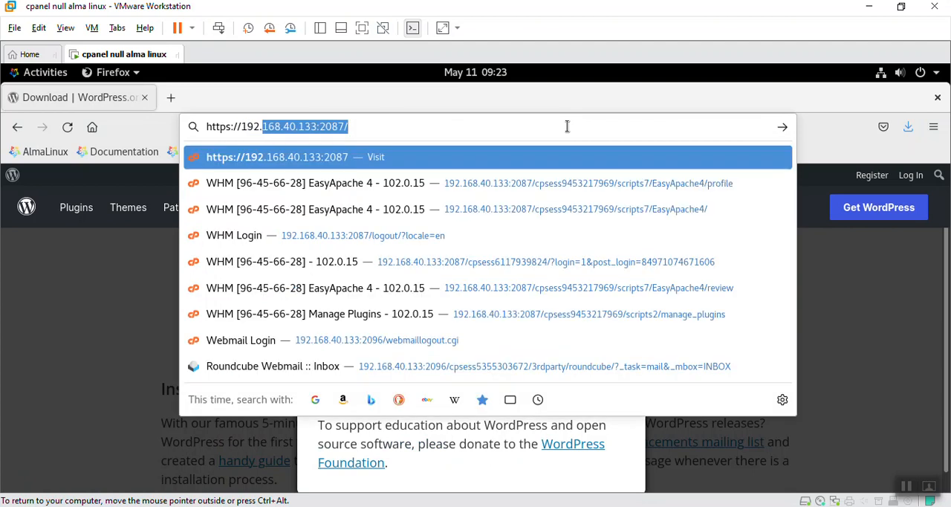
pyautogui.write('168.40.133')
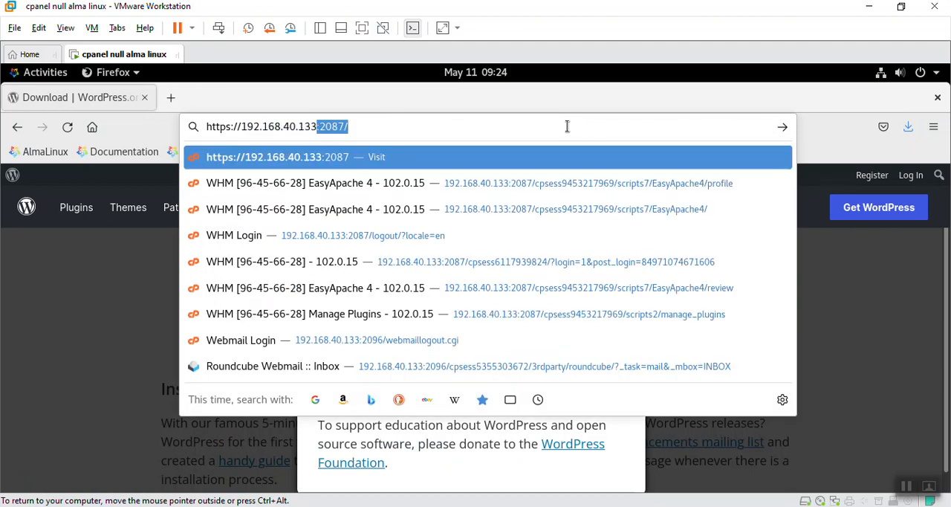
pyautogui.press('Return')
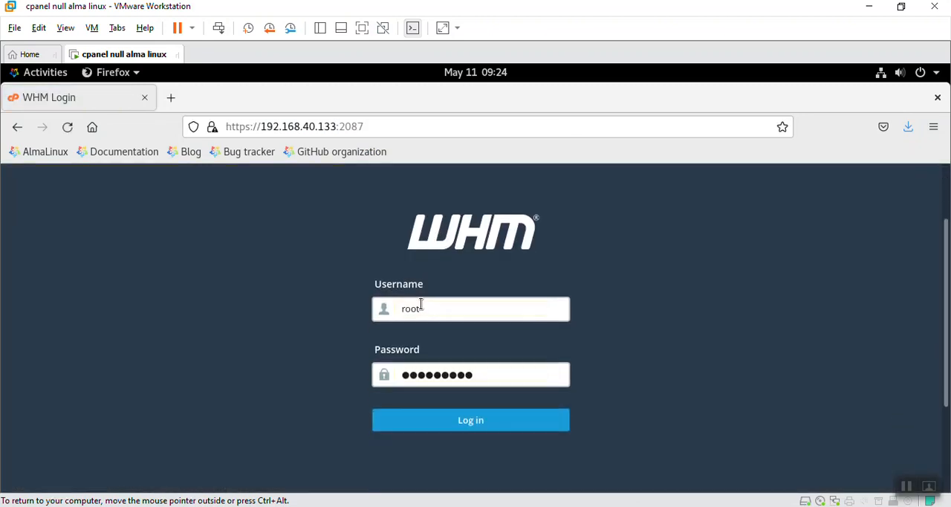
pyautogui.scroll(-2, 422, 306)
pyautogui.click(421, 307)
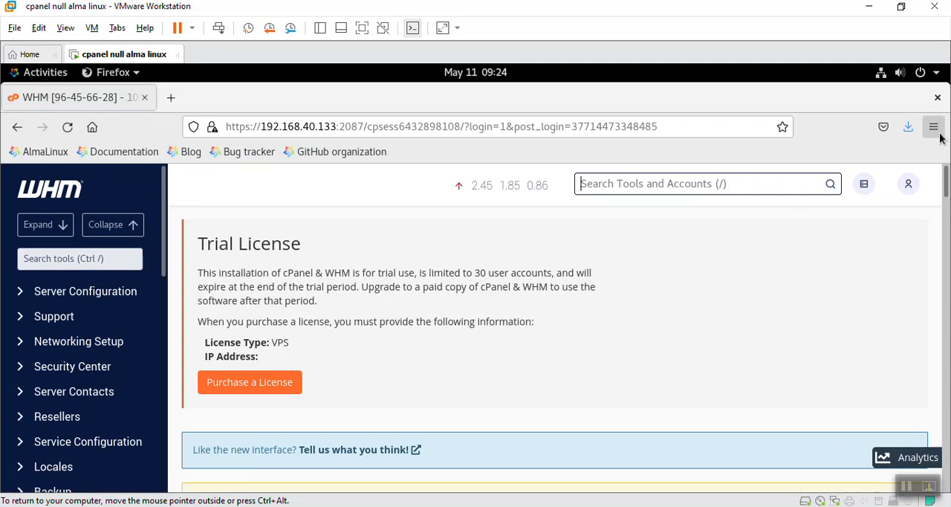
pyautogui.click(908, 183)
pyautogui.click(843, 280)
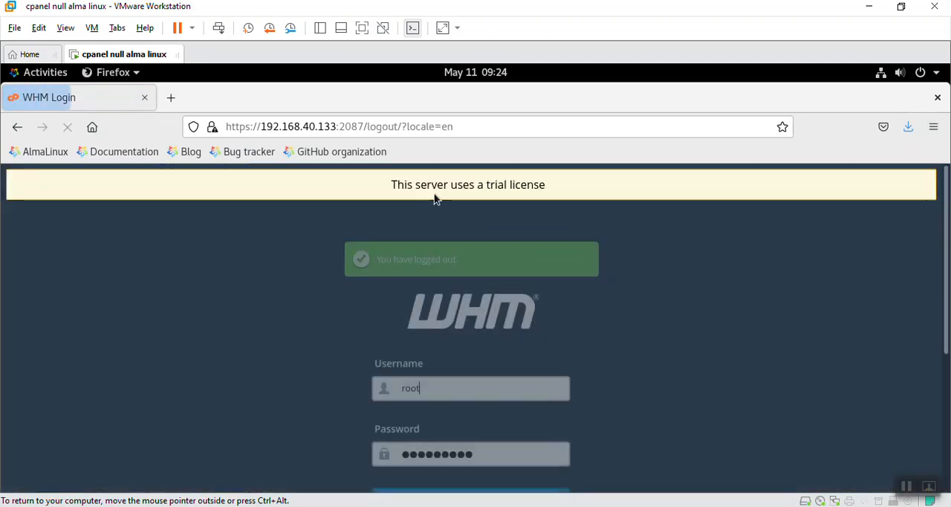
pyautogui.moveTo(361, 126); pyautogui.dragTo(610, 156)
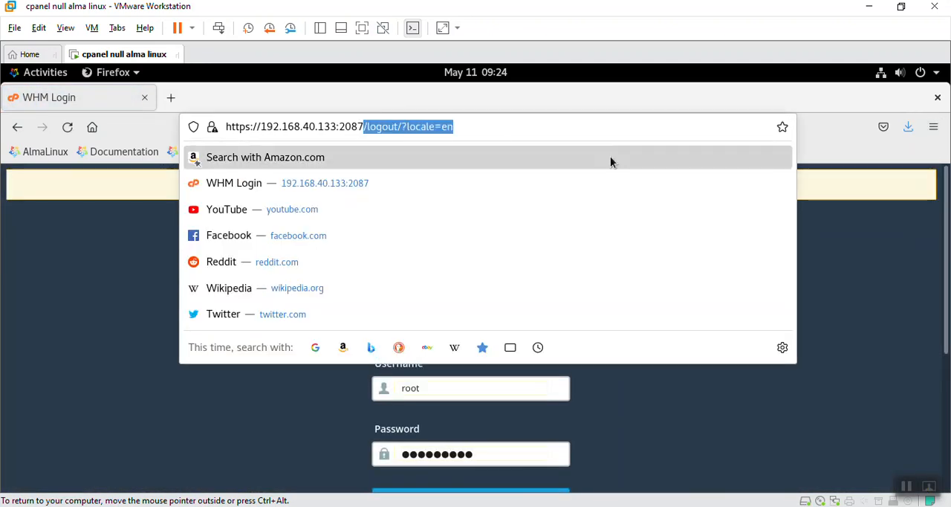
pyautogui.press('BackSpace')
pyautogui.press('BackSpace')
pyautogui.write('3')
pyautogui.press('Return')
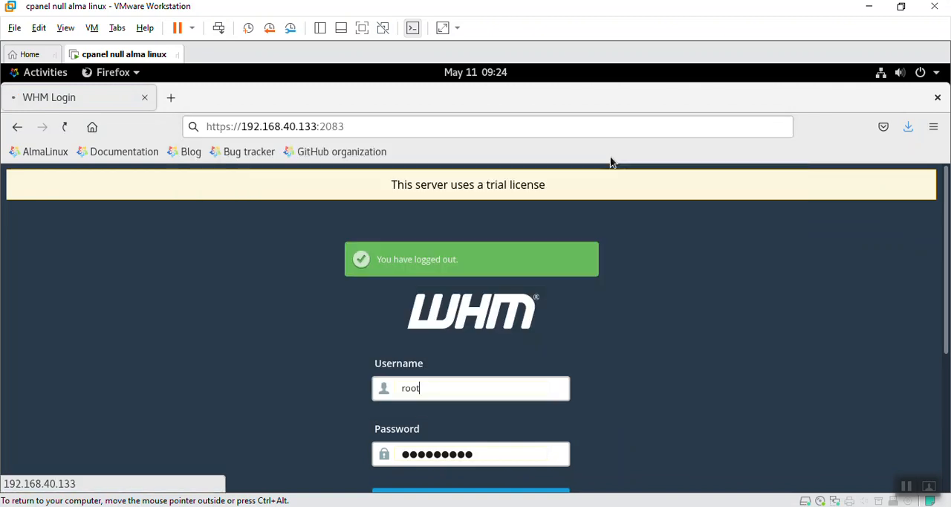
# Step: Log in to cPanel with the account username and password, and save the login in the browser
pyautogui.click(418, 399)
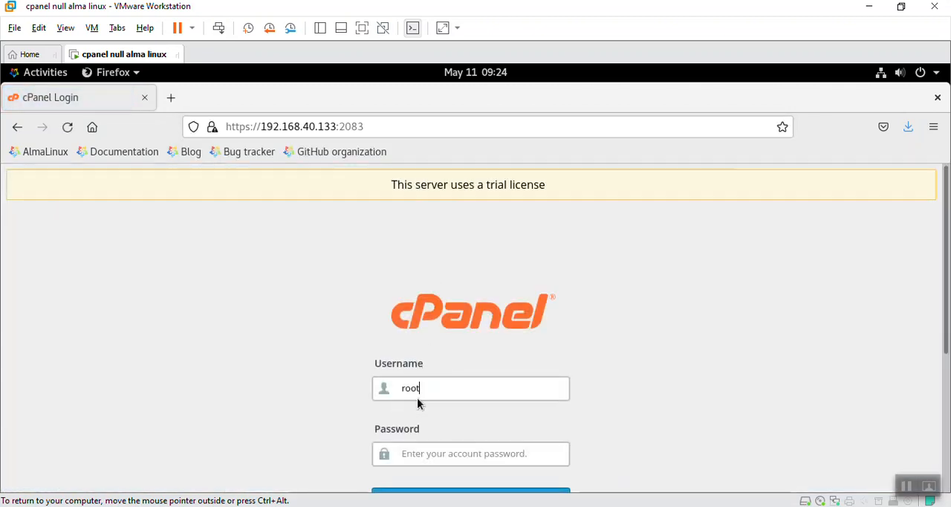
pyautogui.doubleClick(435, 387)
pyautogui.write('arma•••')
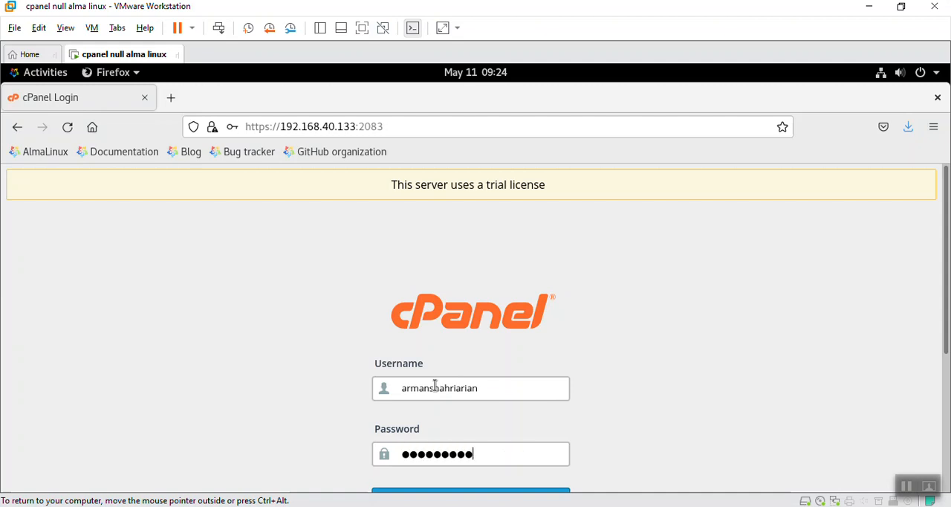
pyautogui.press('Return')
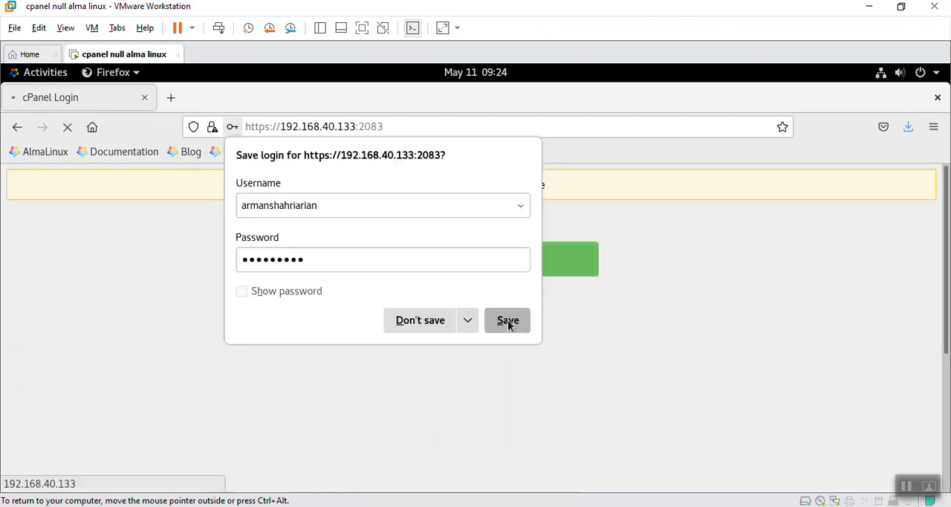
pyautogui.click(507, 321)
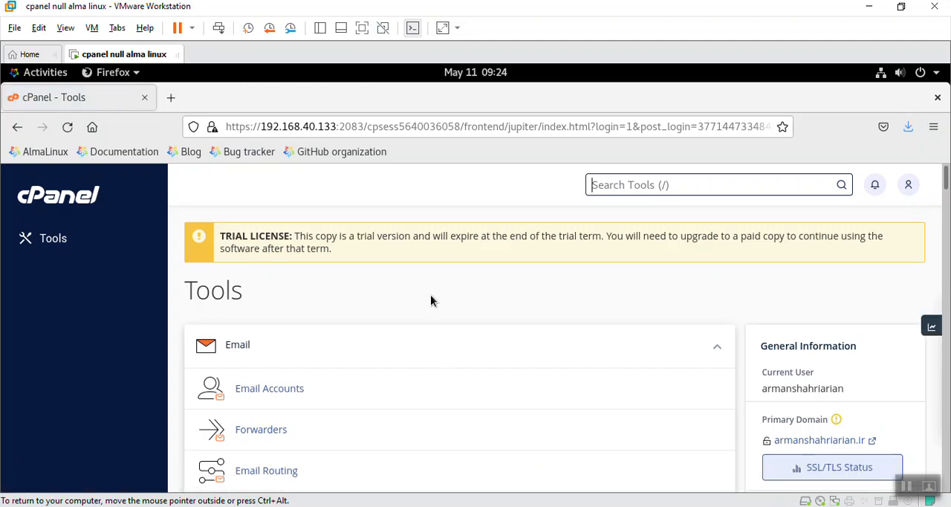
# Step: Open cPanel's File Manager and go into the public_html folder
pyautogui.scroll(-6, 430, 297)
pyautogui.scroll(-10, 428, 298)
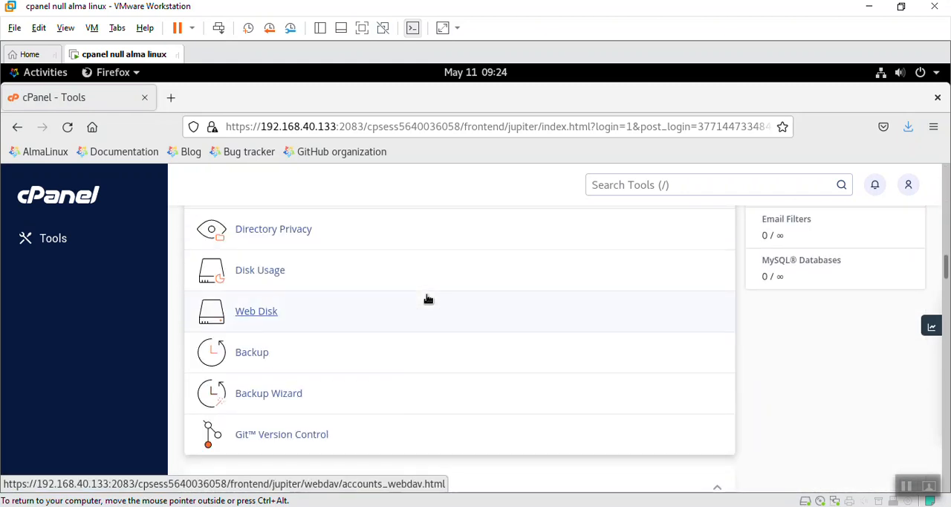
pyautogui.scroll(-5, 428, 298)
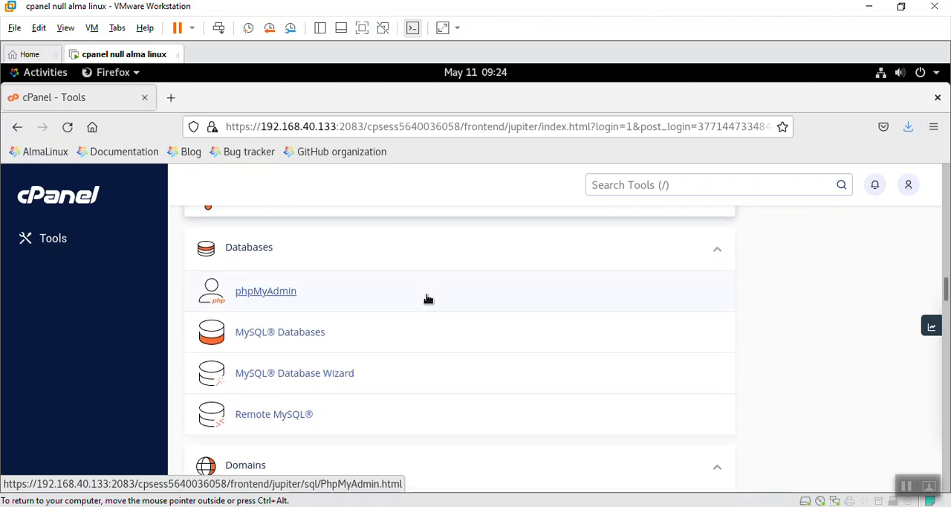
pyautogui.scroll(7, 428, 298)
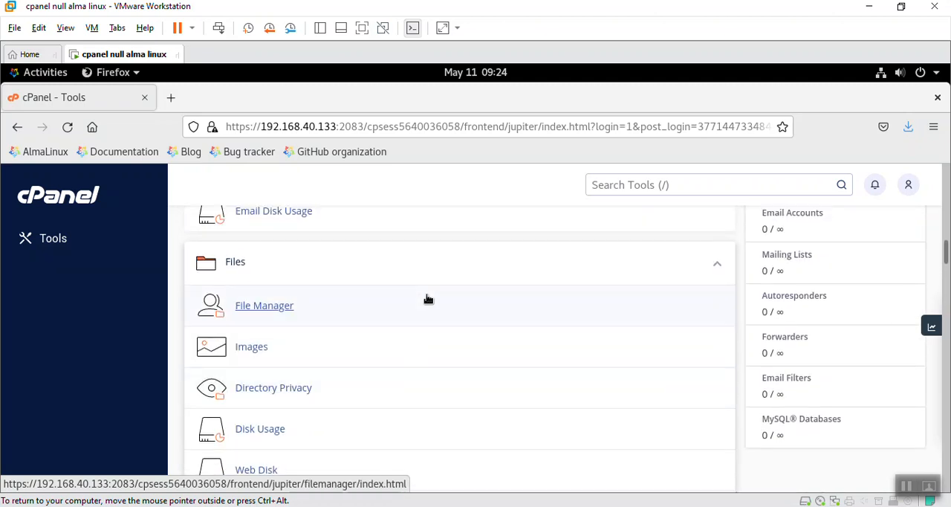
pyautogui.click(281, 305)
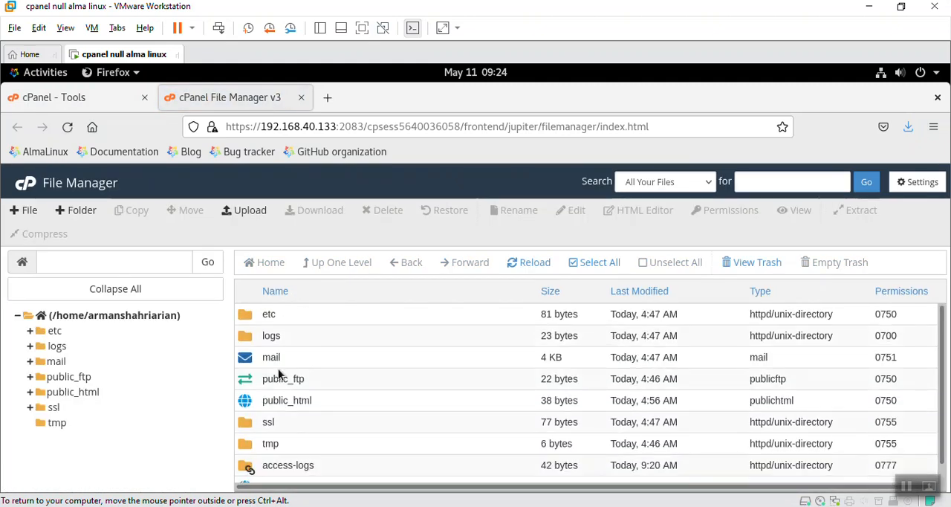
pyautogui.doubleClick(325, 407)
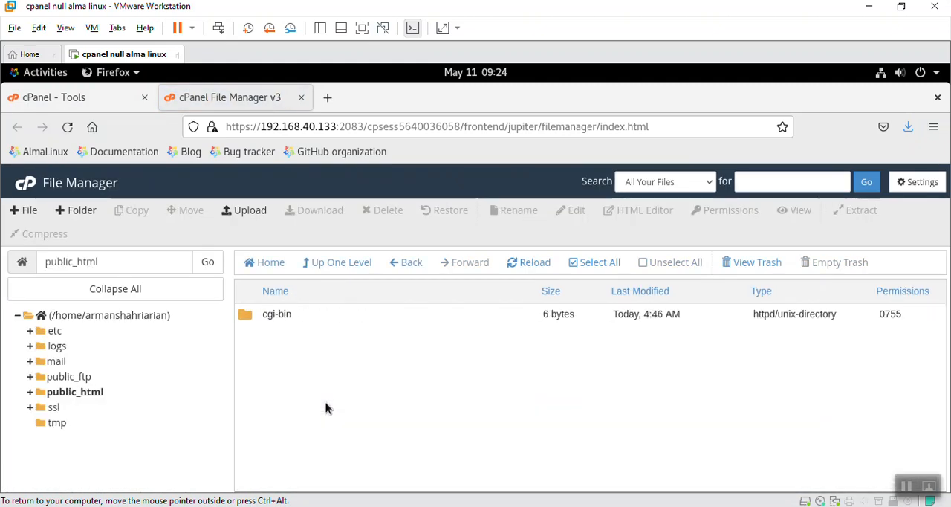
# Step: Try to upload wordpress-5.9.3.zip from Downloads into public_html, close the upload page and reload the folder listing
pyautogui.click(243, 210)
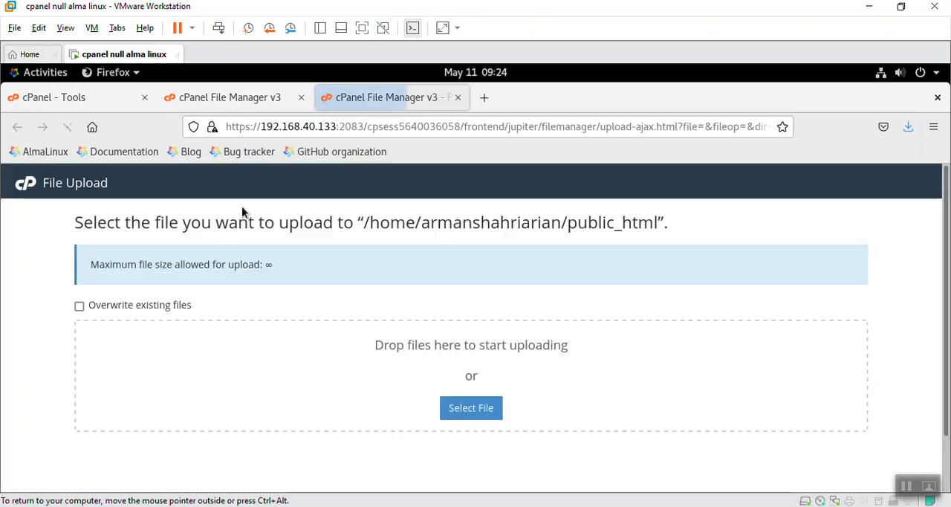
pyautogui.click(461, 412)
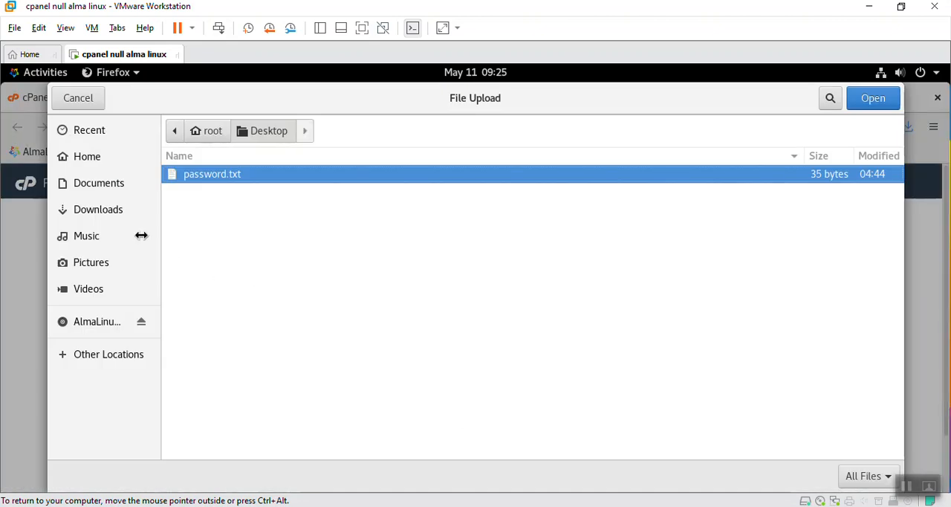
pyautogui.click(96, 210)
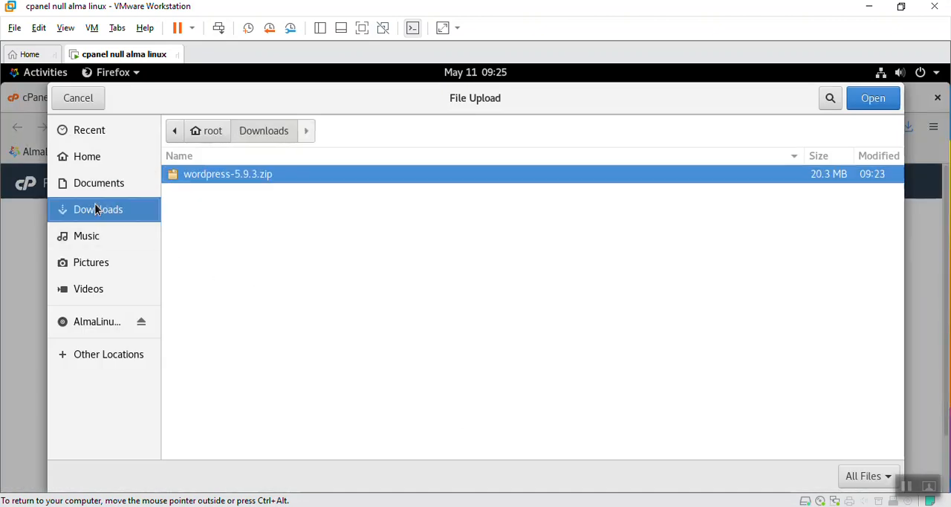
pyautogui.doubleClick(211, 174)
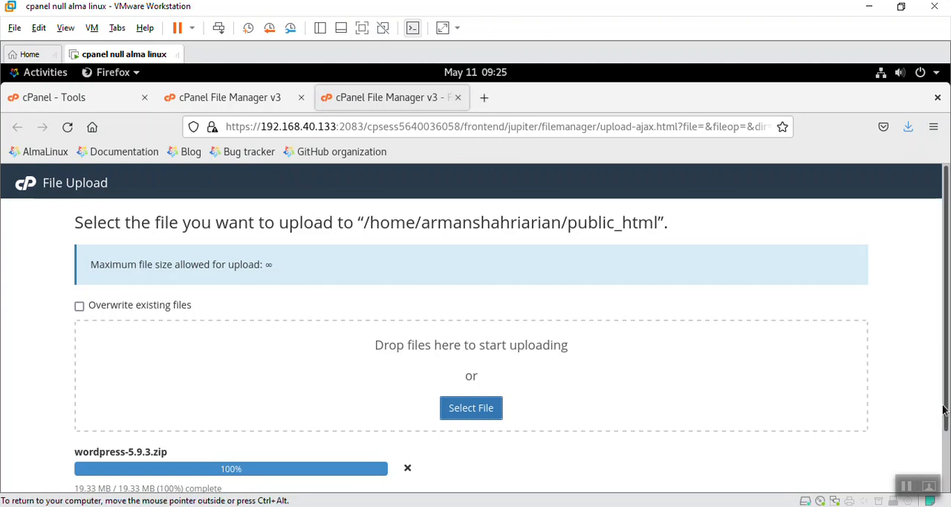
pyautogui.click(946, 439)
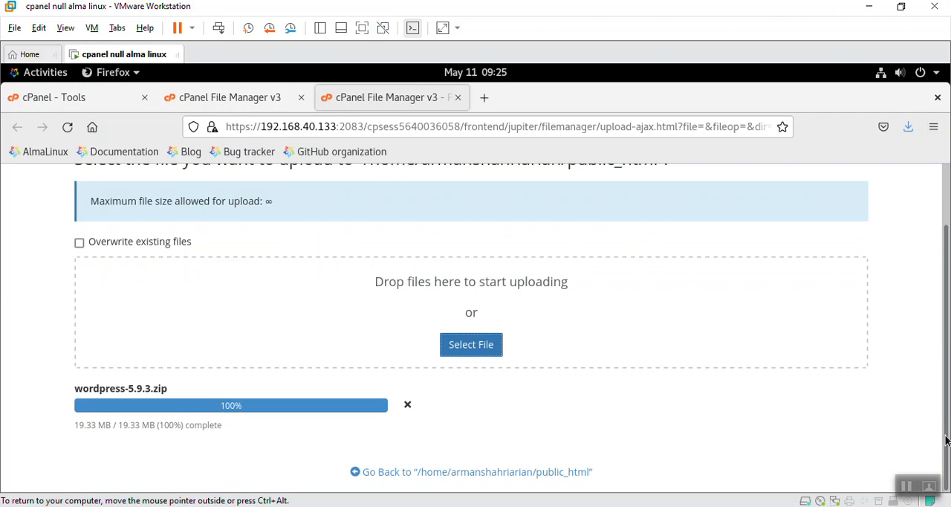
pyautogui.scroll(2, 946, 440)
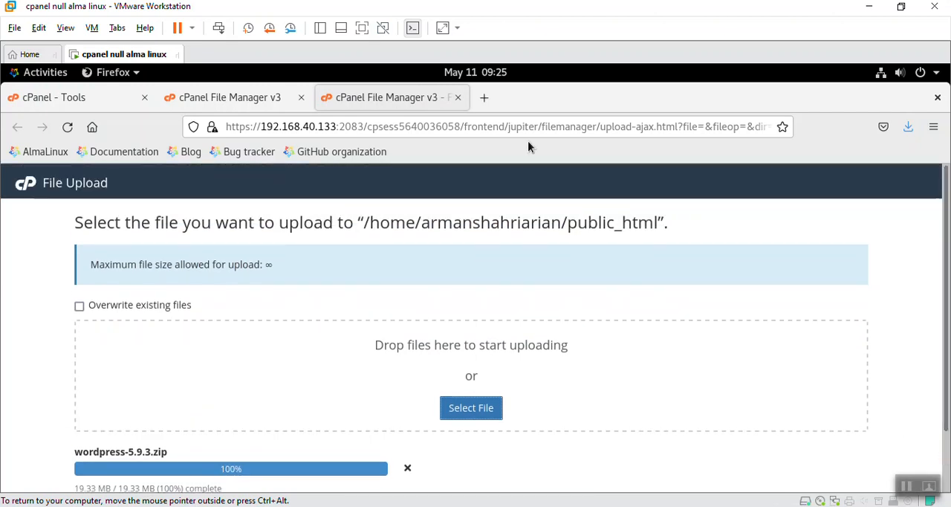
pyautogui.click(459, 101)
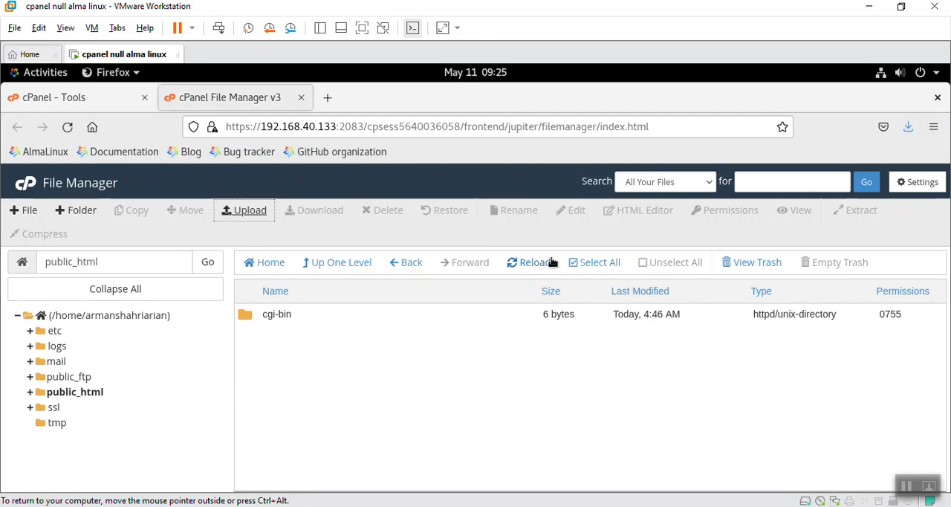
pyautogui.click(527, 264)
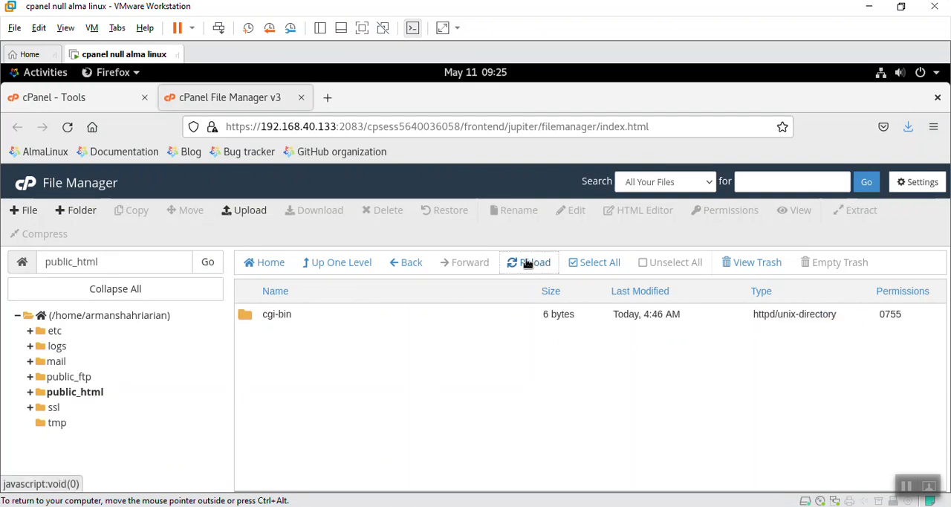
# Step: Upload wordpress-5.9.3.zip into public_html again
pyautogui.click(256, 216)
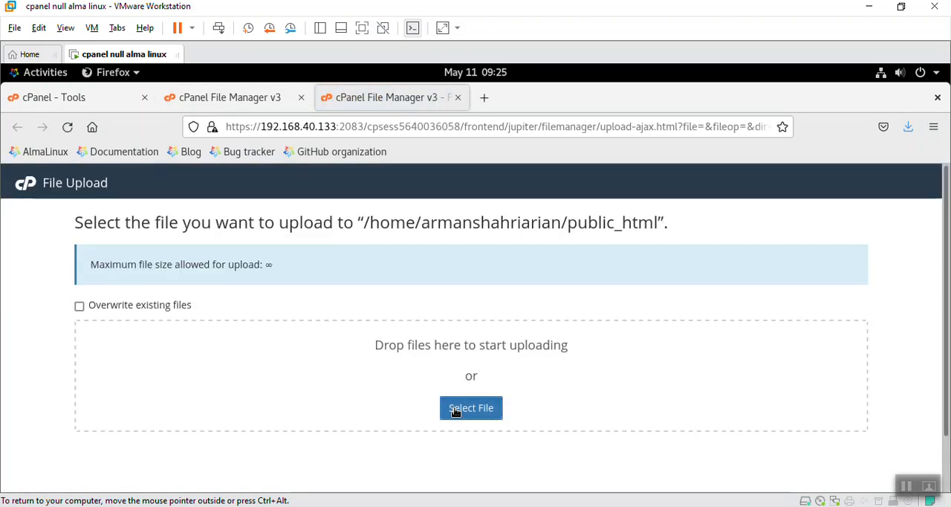
pyautogui.click(457, 410)
pyautogui.doubleClick(280, 176)
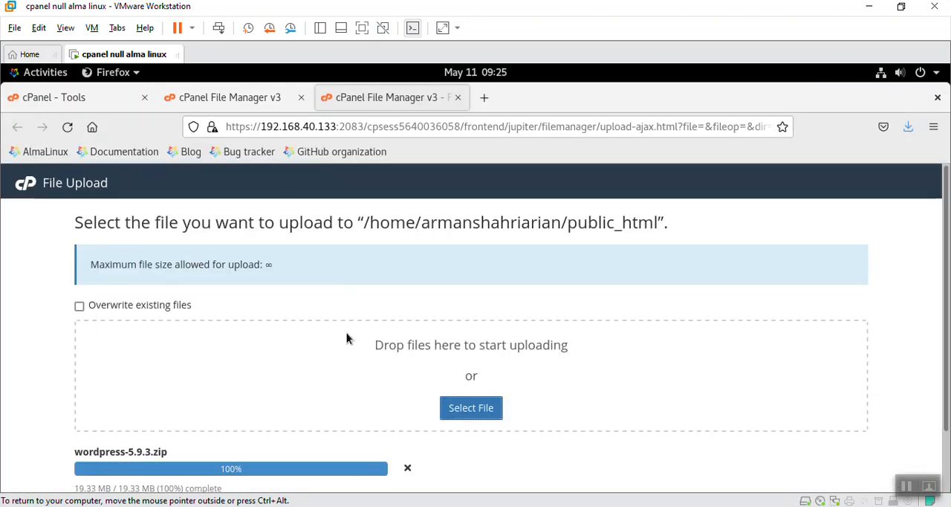
pyautogui.scroll(-1, 347, 338)
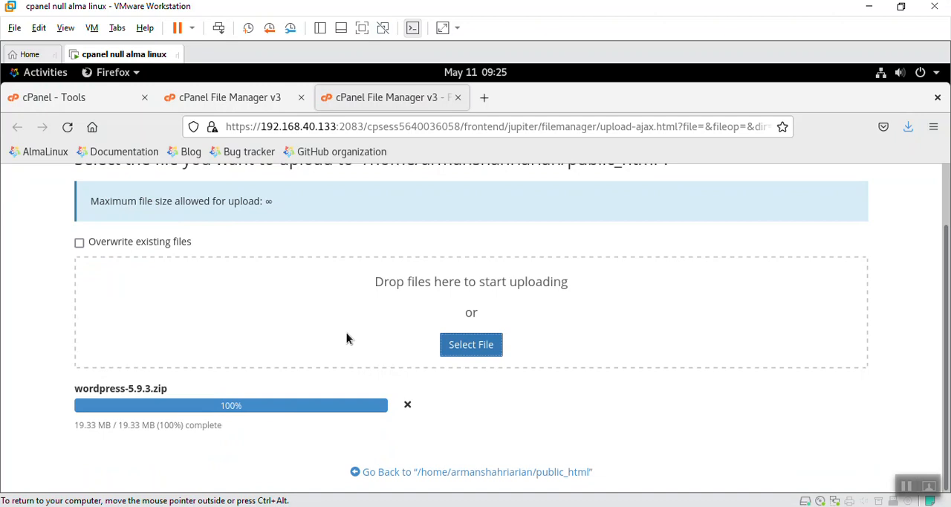
# Step: Reload the public_html listing, return to it from the upload page and select the uploaded WordPress archive
pyautogui.click(253, 106)
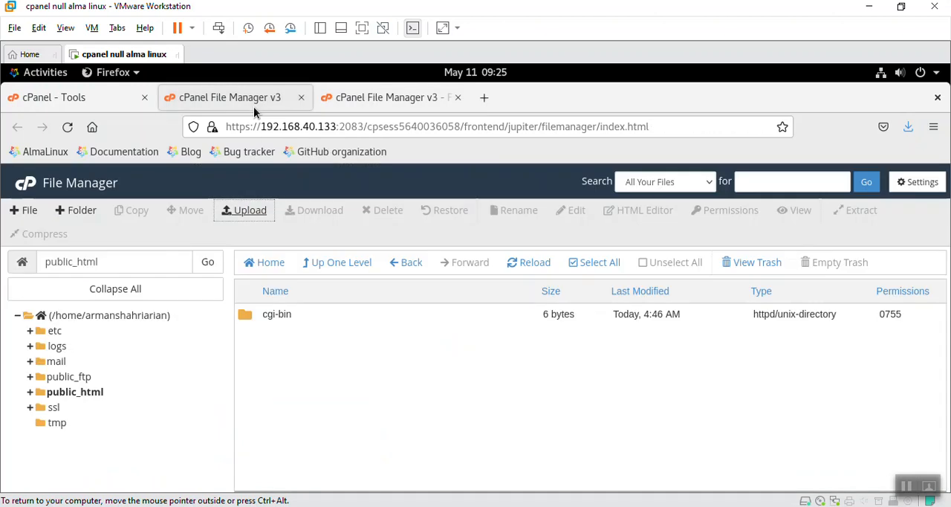
pyautogui.click(513, 260)
pyautogui.click(518, 263)
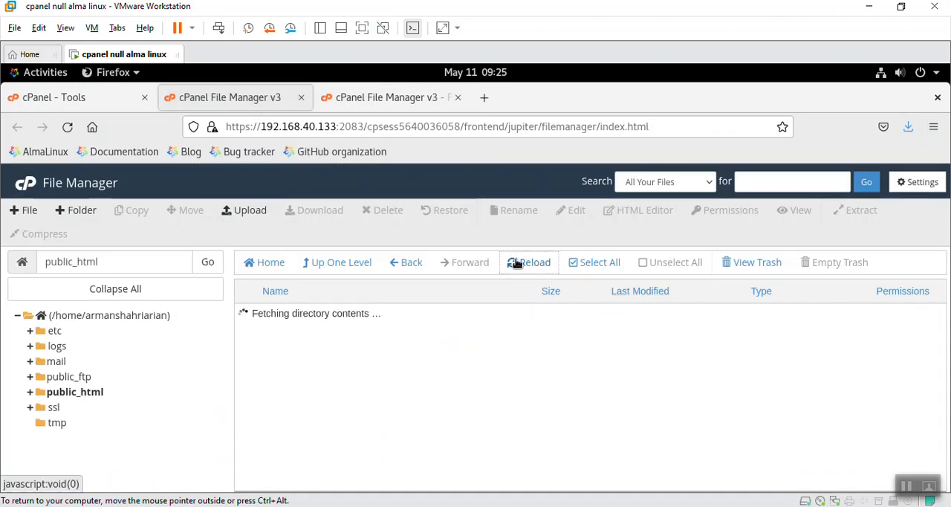
pyautogui.click(352, 99)
pyautogui.tripleClick(288, 410)
pyautogui.click(288, 410)
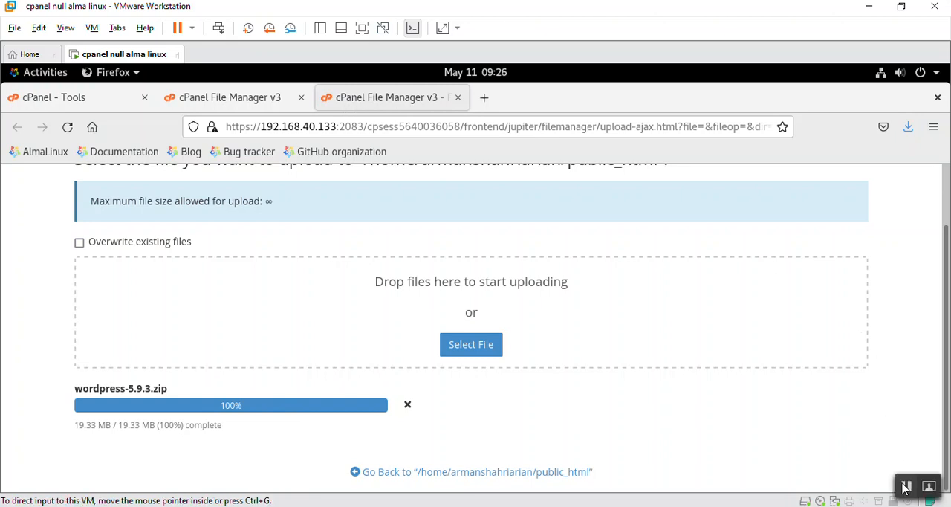
pyautogui.click(548, 471)
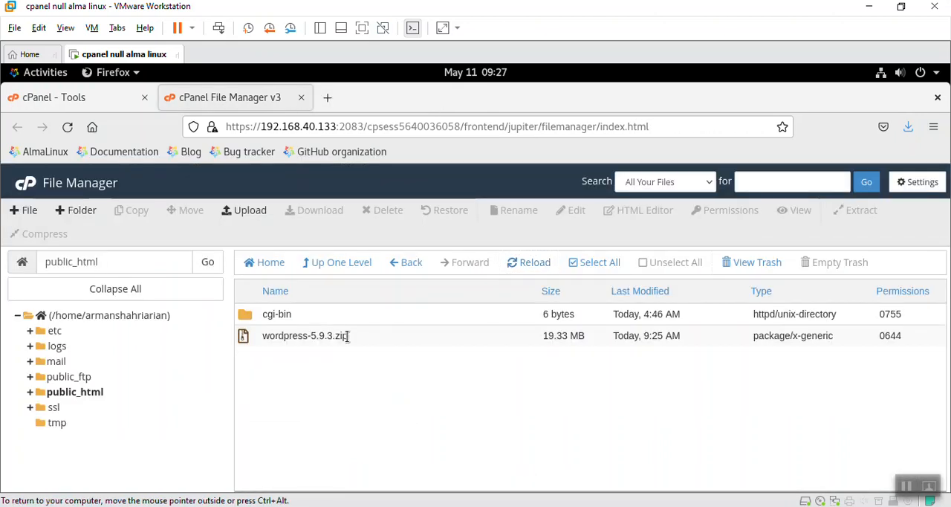
pyautogui.click(347, 337)
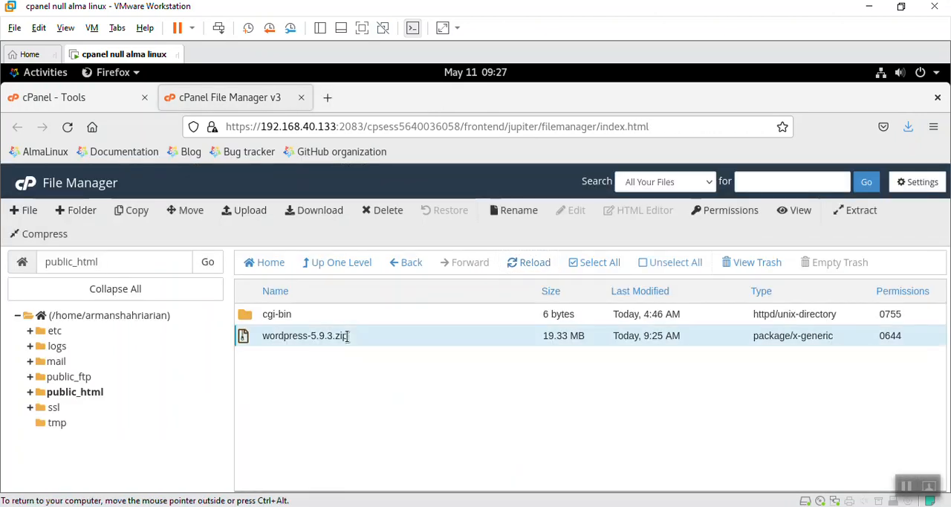
# Step: Delete the cgi-bin folder from public_html permanently, skipping the trash
pyautogui.click(315, 315)
pyautogui.rightClick(318, 315)
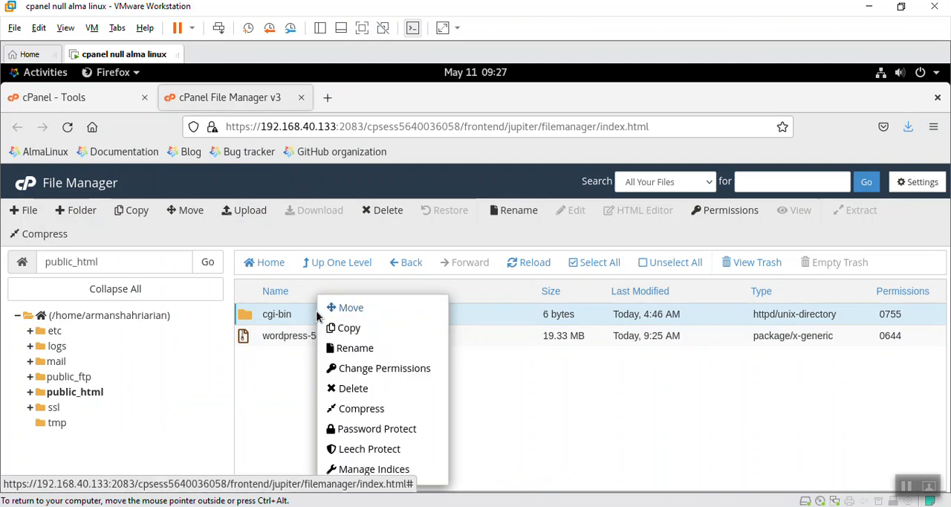
pyautogui.click(362, 401)
pyautogui.click(495, 331)
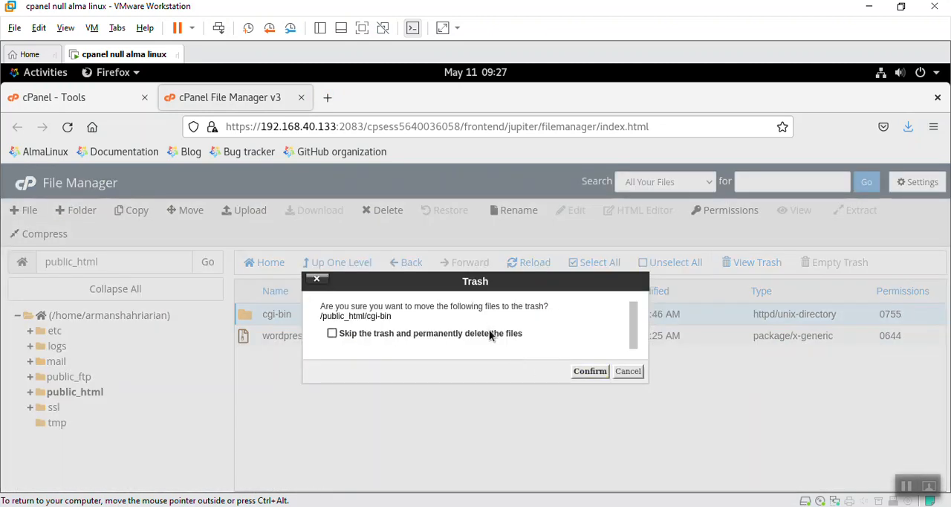
pyautogui.click(590, 371)
# Step: Extract wordpress-5.9.3.zip into /public_html and close the extraction results
pyautogui.click(329, 314)
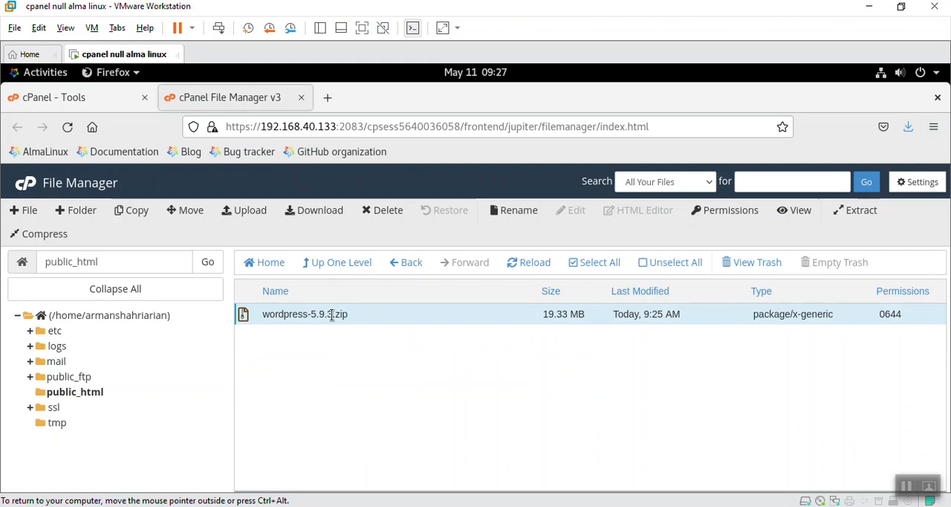
pyautogui.rightClick(360, 318)
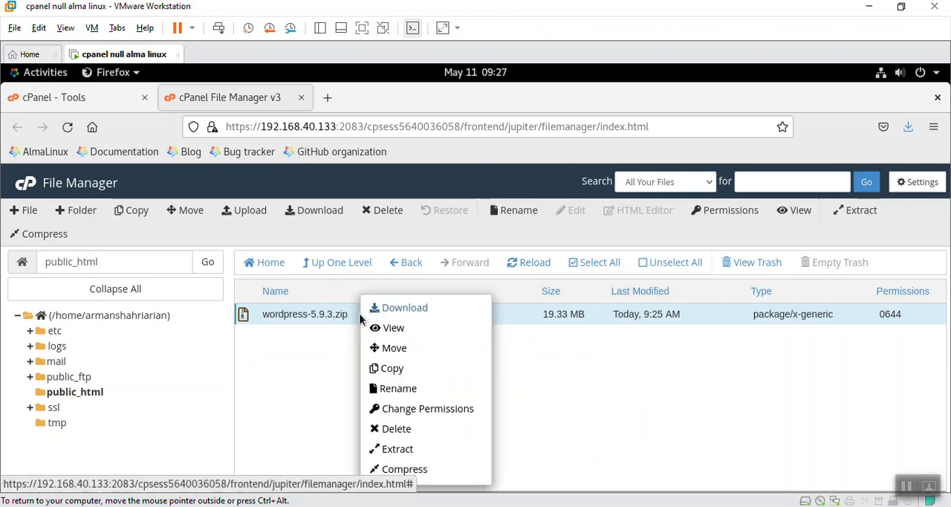
pyautogui.click(401, 449)
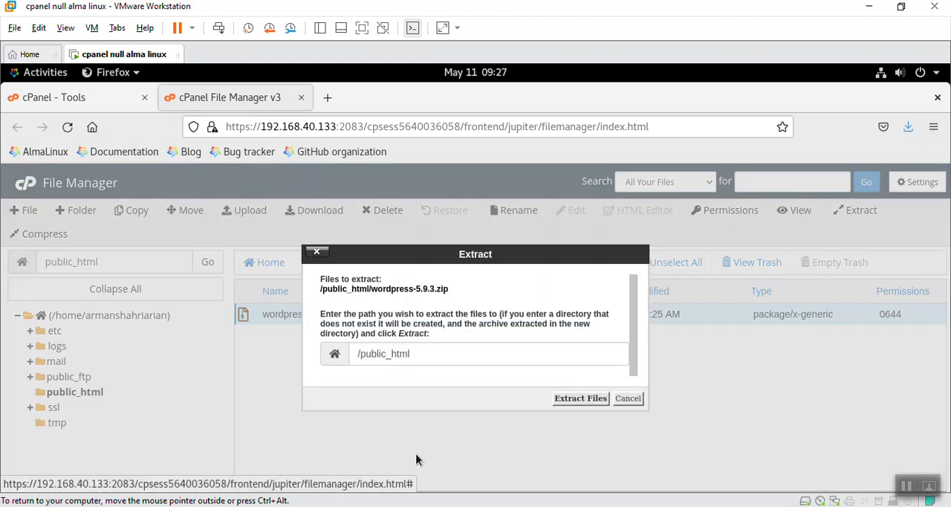
pyautogui.click(575, 399)
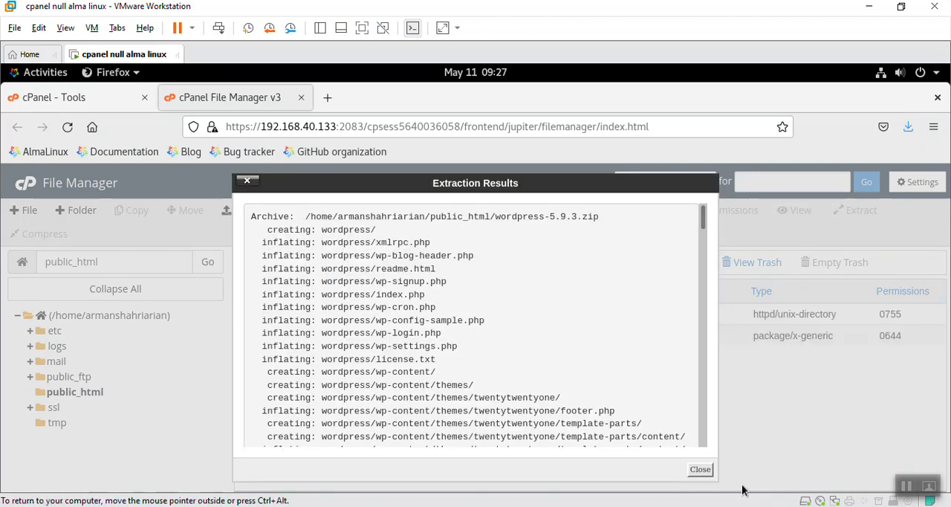
pyautogui.click(700, 468)
# Step: Move all files and folders from the extracted wordpress folder up into /public_html
pyautogui.click(339, 320)
pyautogui.doubleClick(339, 319)
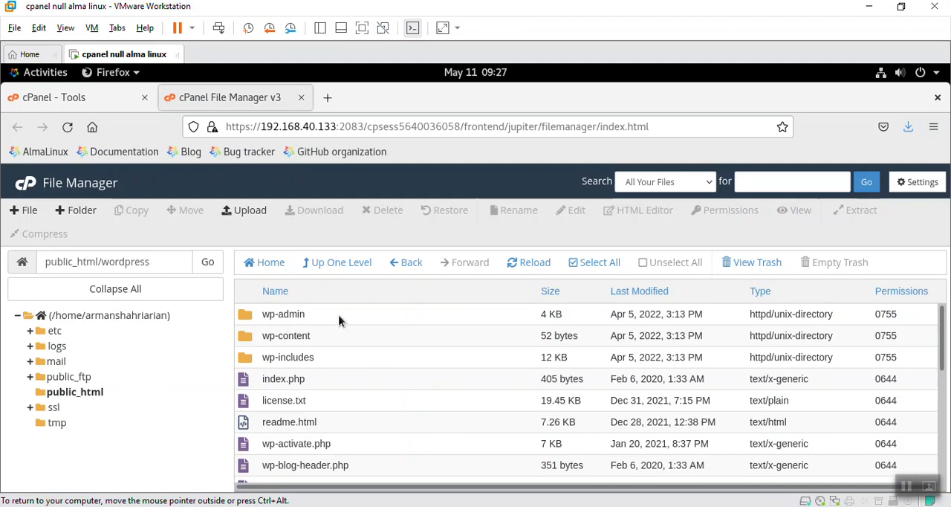
pyautogui.click(574, 269)
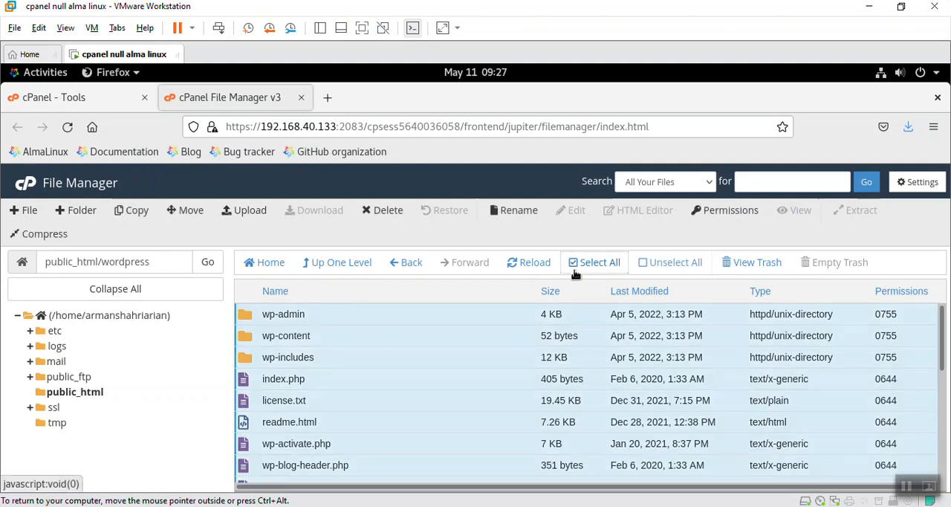
pyautogui.click(186, 210)
pyautogui.moveTo(420, 400); pyautogui.dragTo(687, 443)
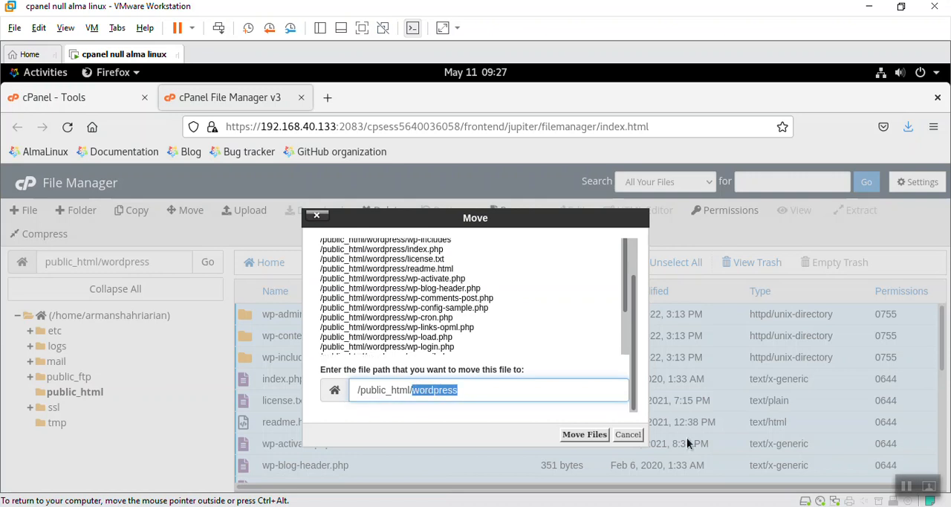
pyautogui.press('BackSpace')
pyautogui.click(584, 434)
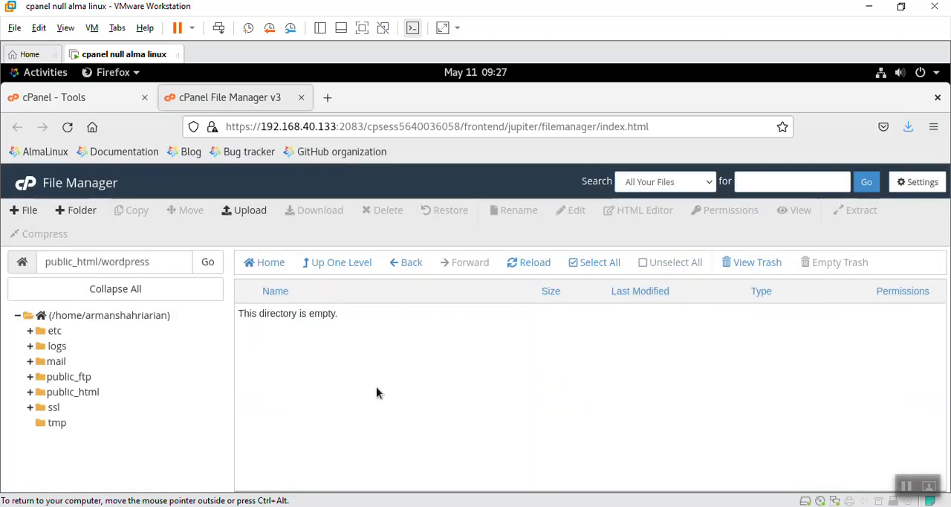
# Step: Go back up to public_html and permanently delete the emptied wordpress folder, skipping the trash
pyautogui.click(340, 262)
pyautogui.rightClick(317, 315)
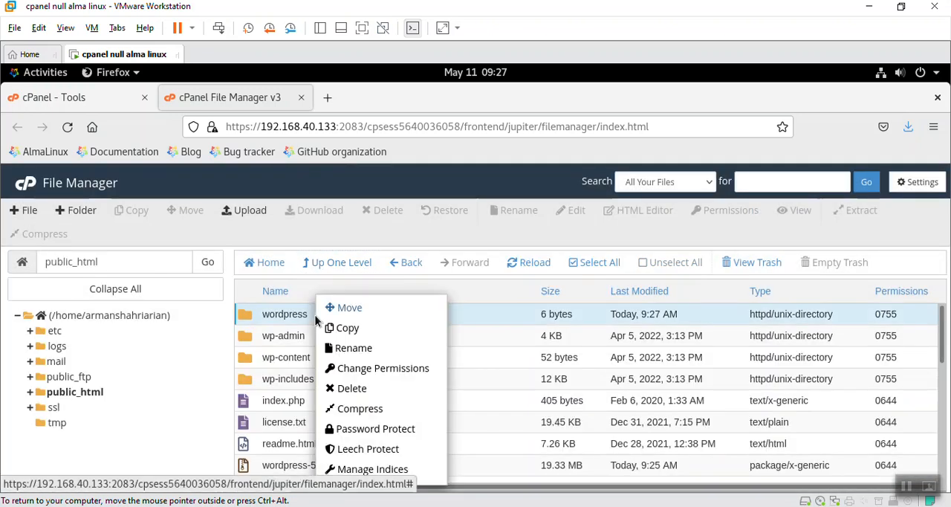
pyautogui.click(373, 389)
pyautogui.click(499, 333)
pyautogui.click(590, 370)
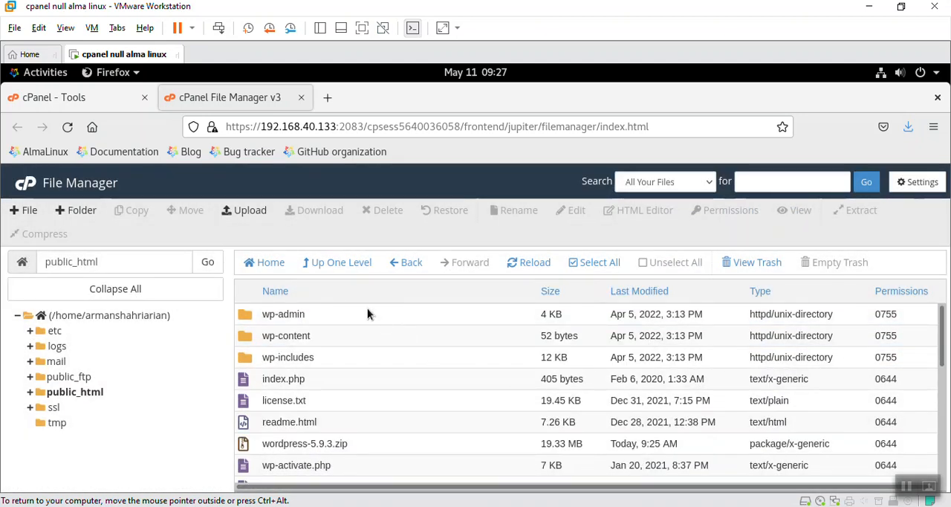
# Step: Return to the cPanel tools page and open MySQL Databases
pyautogui.click(104, 97)
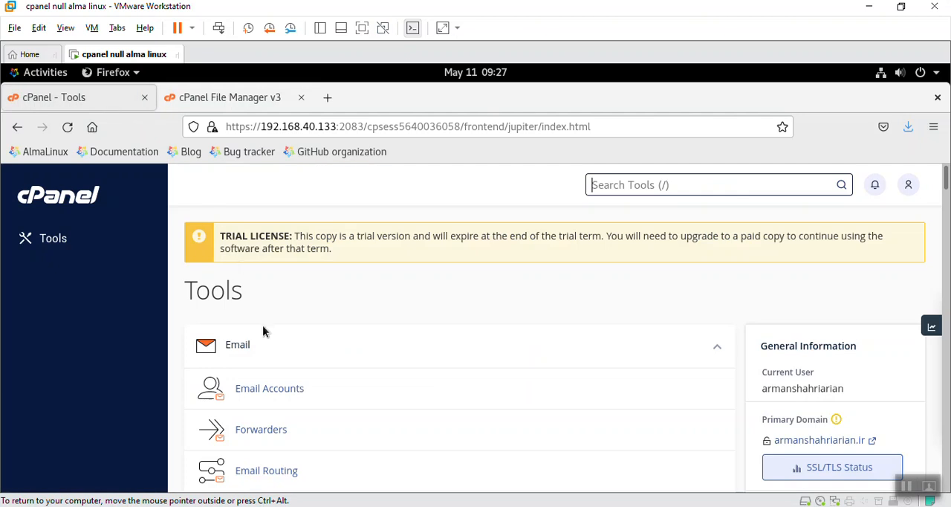
pyautogui.scroll(-10, 268, 332)
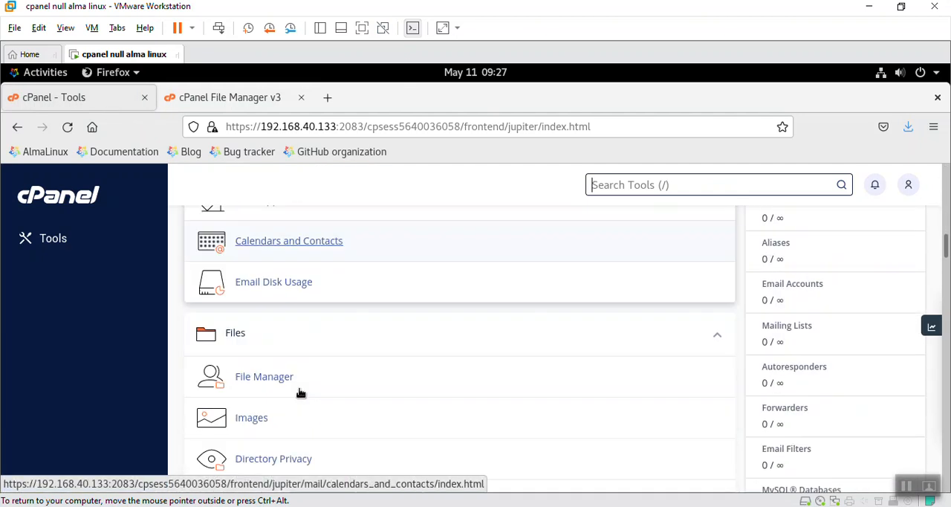
pyautogui.scroll(-2, 290, 394)
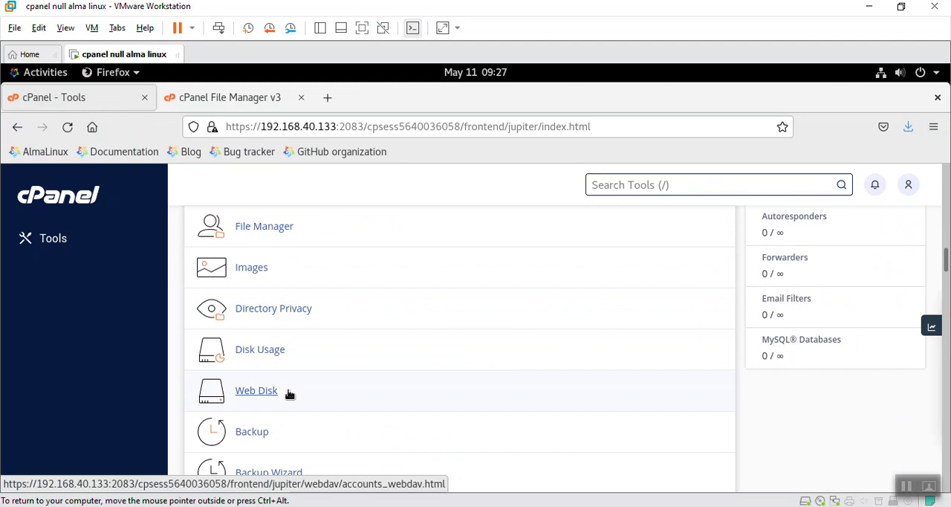
pyautogui.scroll(2, 289, 394)
pyautogui.scroll(-11, 289, 391)
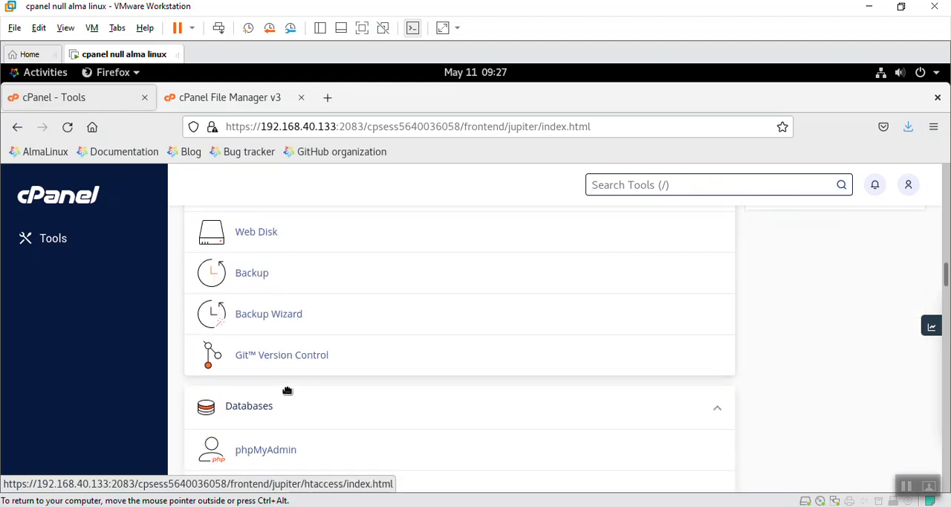
pyautogui.scroll(2, 288, 392)
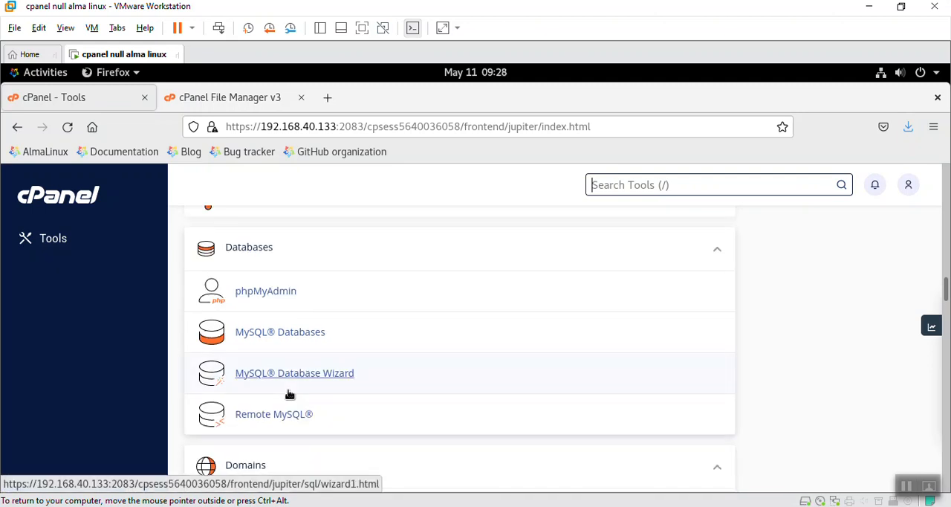
pyautogui.click(278, 336)
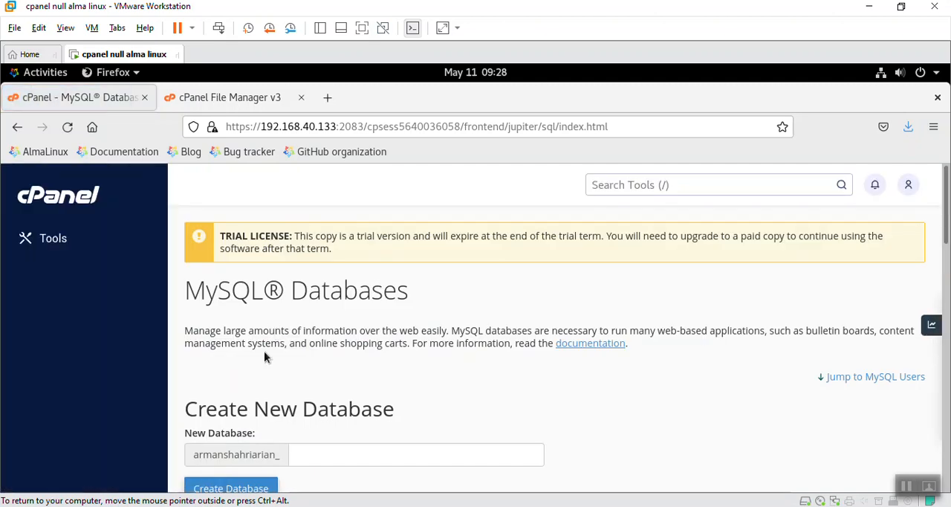
# Step: Create a new MySQL database named wp under the account's prefix
pyautogui.scroll(-3, 263, 356)
pyautogui.click(343, 296)
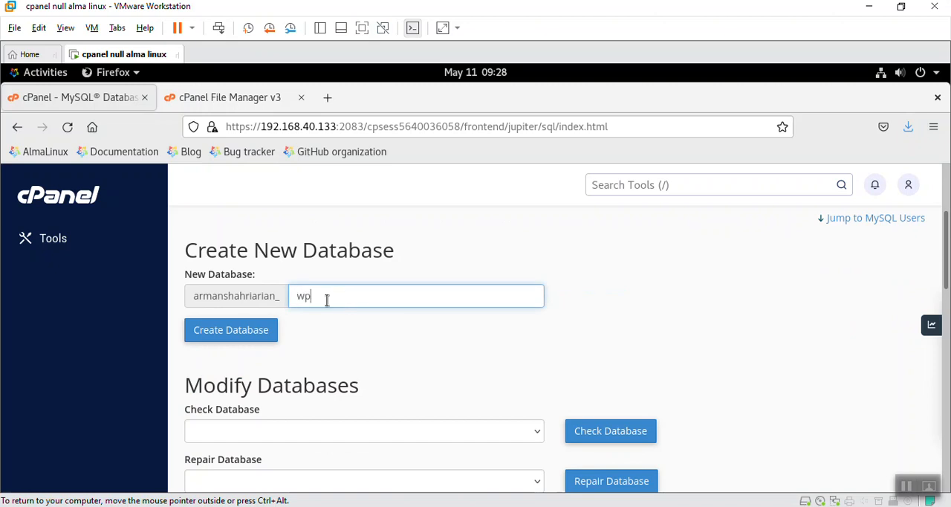
pyautogui.click(260, 332)
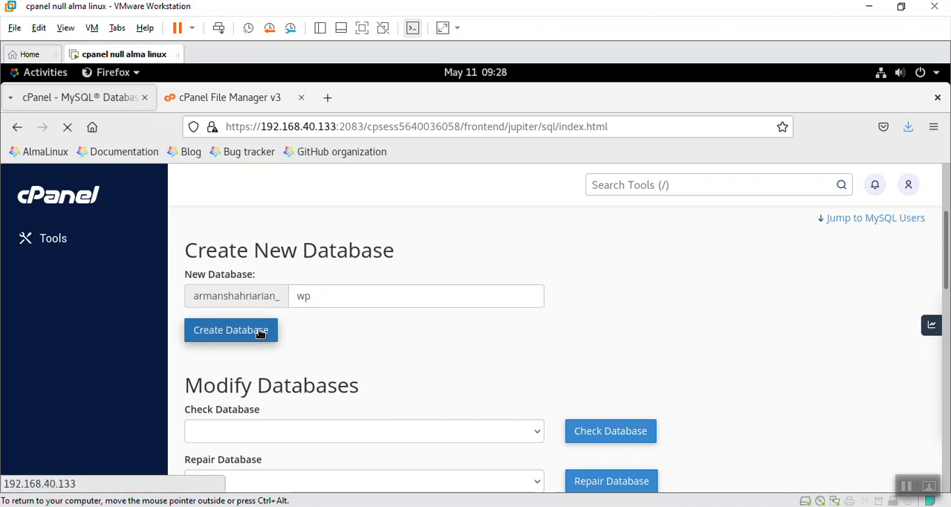
# Step: Create a MySQL user named wp under the account's prefix, entering and confirming its database password
pyautogui.click(559, 387)
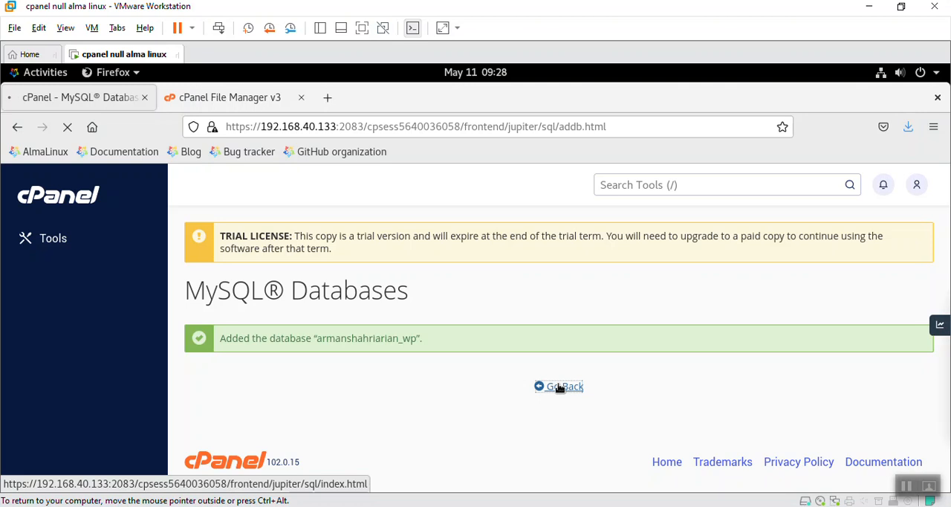
pyautogui.scroll(-6, 486, 375)
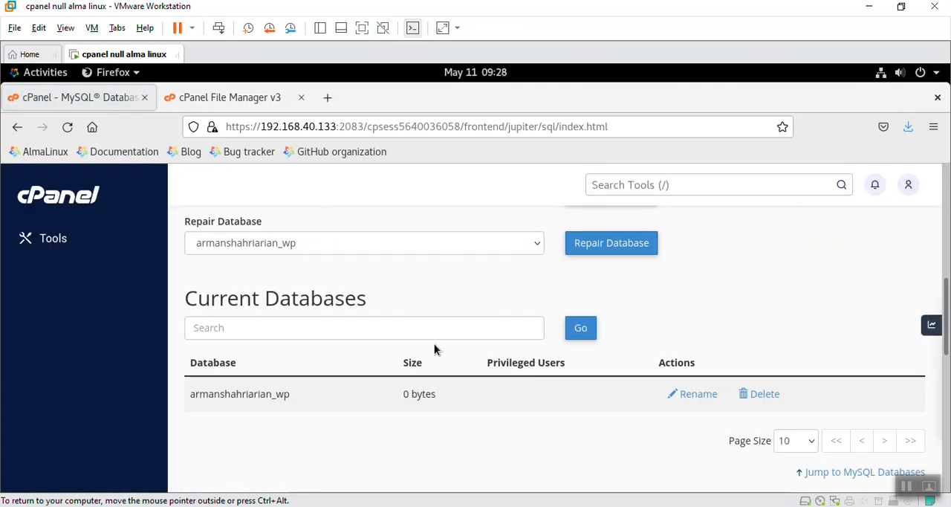
pyautogui.scroll(-1, 435, 349)
pyautogui.scroll(-5, 435, 349)
pyautogui.scroll(1, 404, 278)
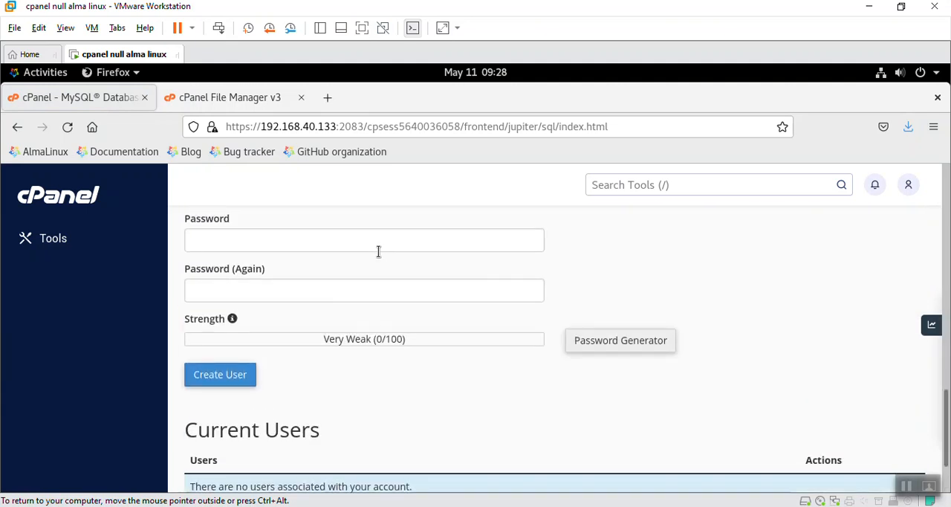
pyautogui.scroll(1, 378, 251)
pyautogui.click(371, 268)
pyautogui.click(358, 316)
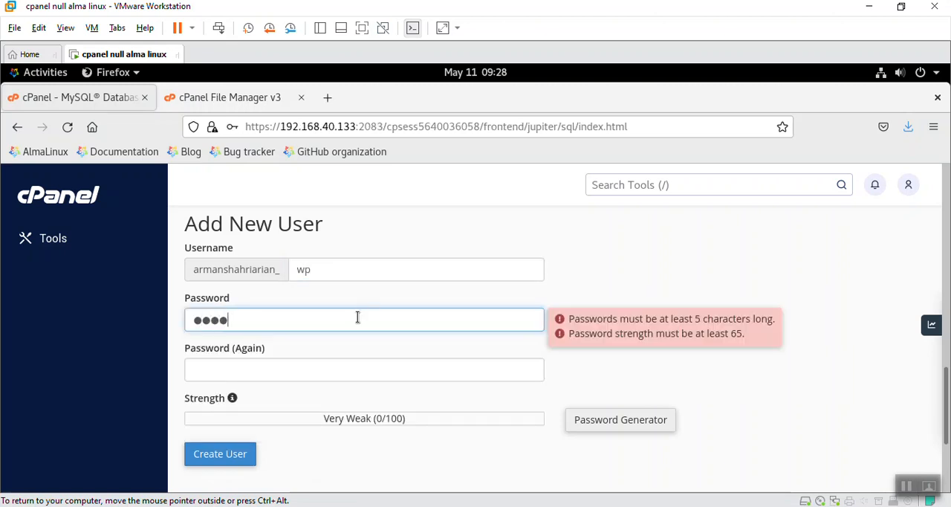
pyautogui.press('Tab')
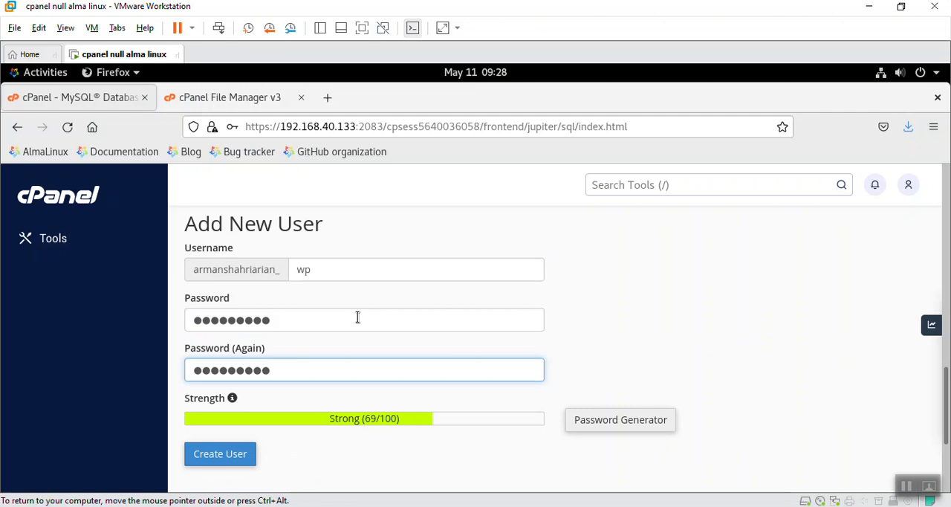
pyautogui.click(242, 451)
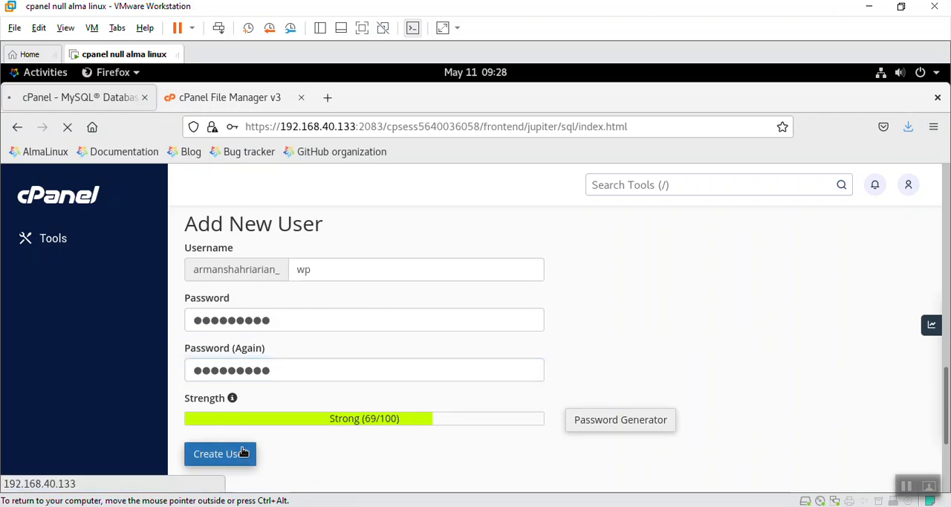
pyautogui.click(553, 385)
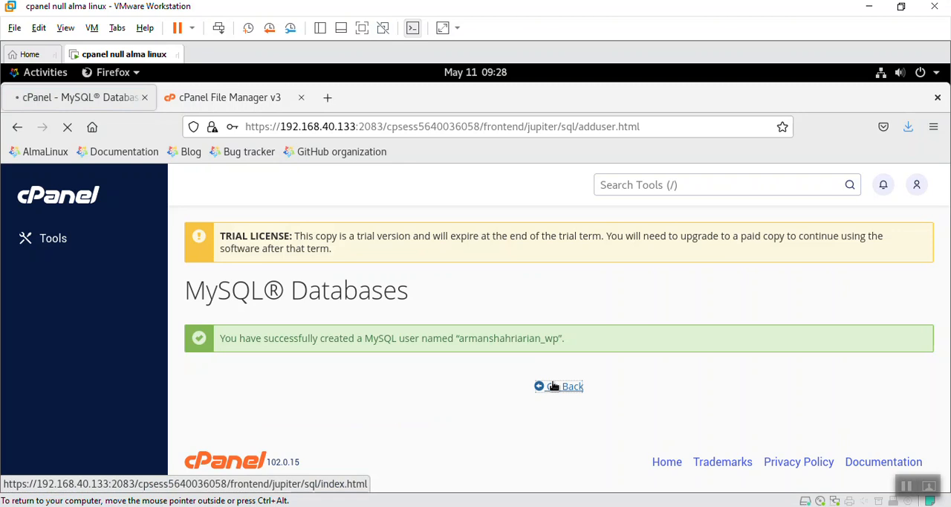
# Step: Add the wp user to the wp database, grant it ALL PRIVILEGES and return to the MySQL Databases page
pyautogui.scroll(-15, 289, 327)
pyautogui.scroll(2, 291, 331)
pyautogui.click(203, 358)
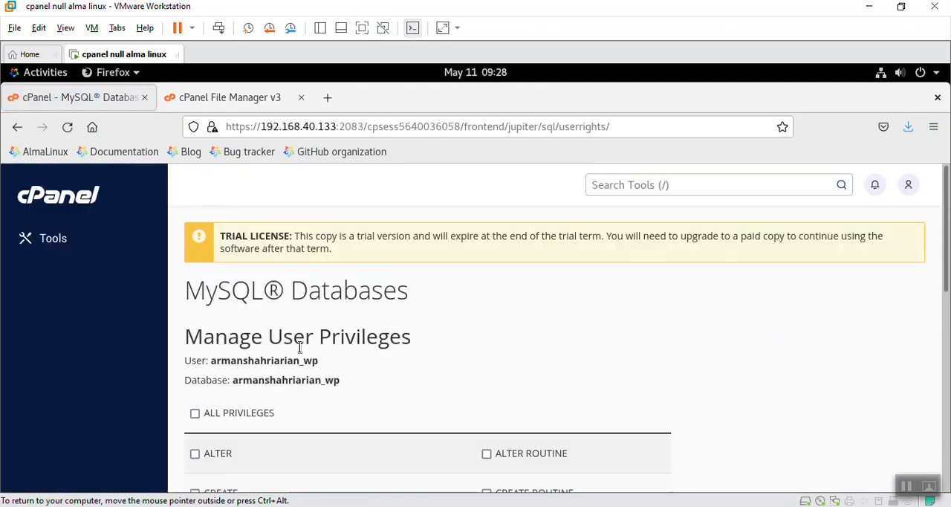
pyautogui.click(248, 413)
pyautogui.scroll(-5, 249, 416)
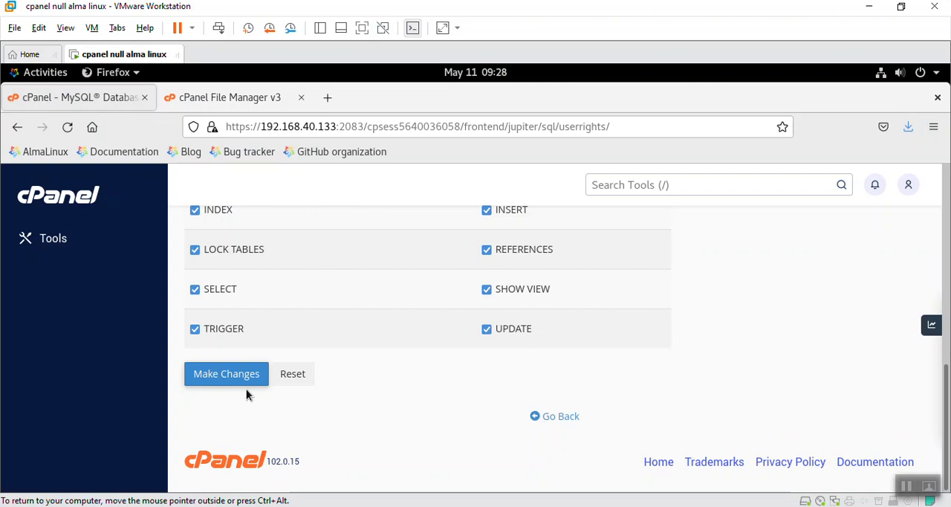
pyautogui.click(241, 381)
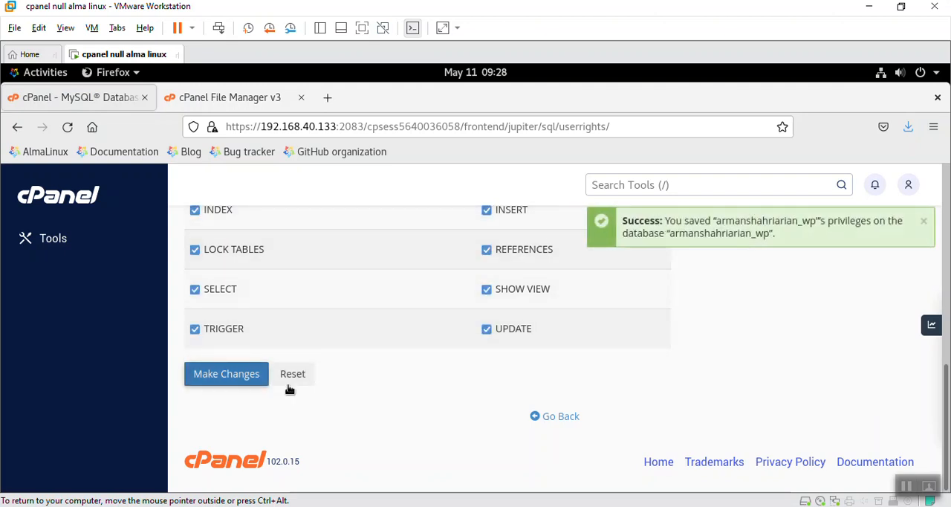
pyautogui.click(927, 220)
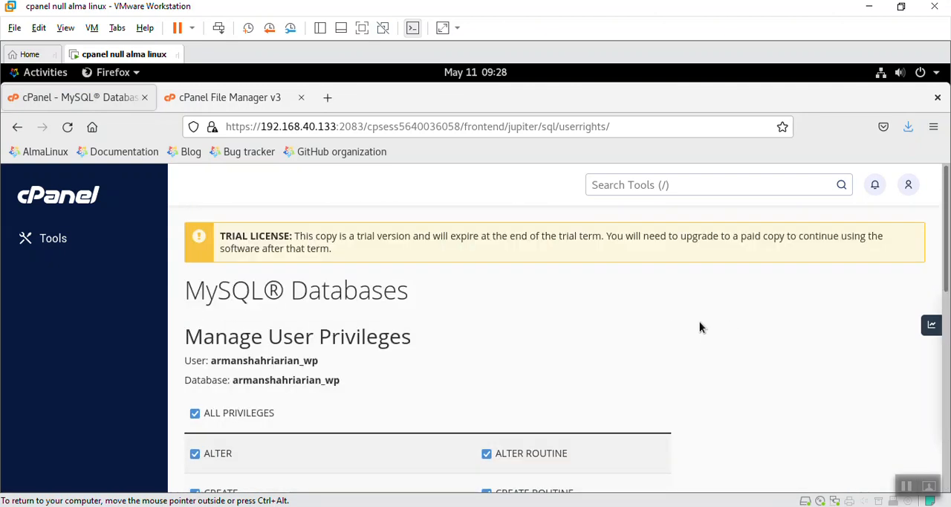
pyautogui.scroll(-5, 699, 321)
pyautogui.scroll(-3, 556, 442)
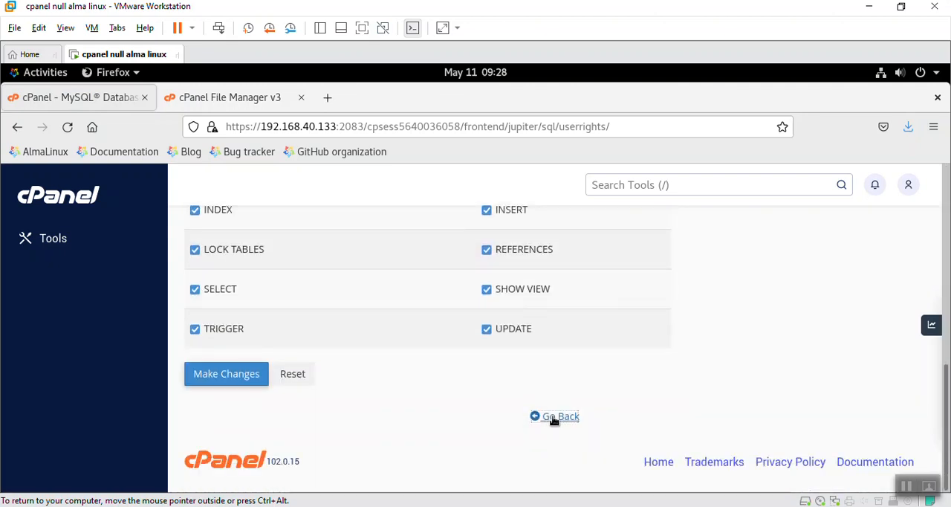
pyautogui.click(554, 417)
pyautogui.click(272, 104)
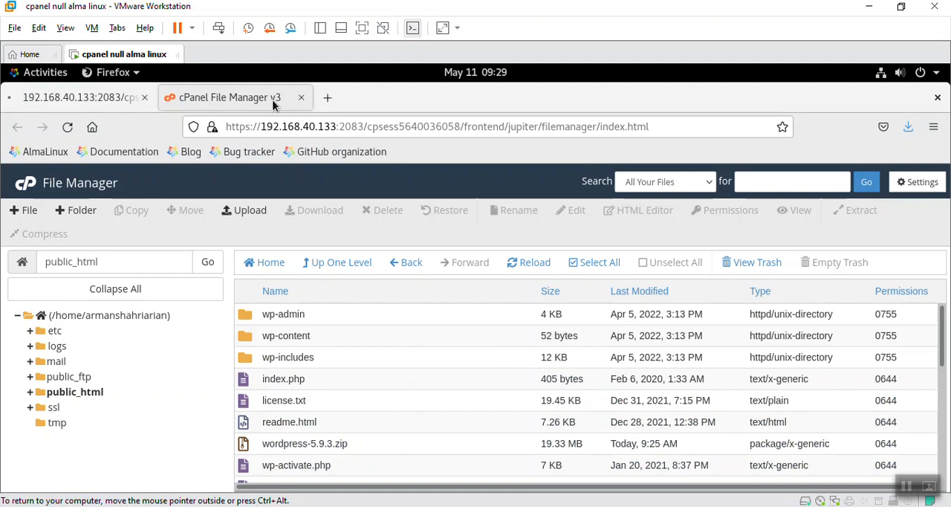
pyautogui.moveTo(338, 126); pyautogui.dragTo(653, 126)
pyautogui.press('BackSpace')
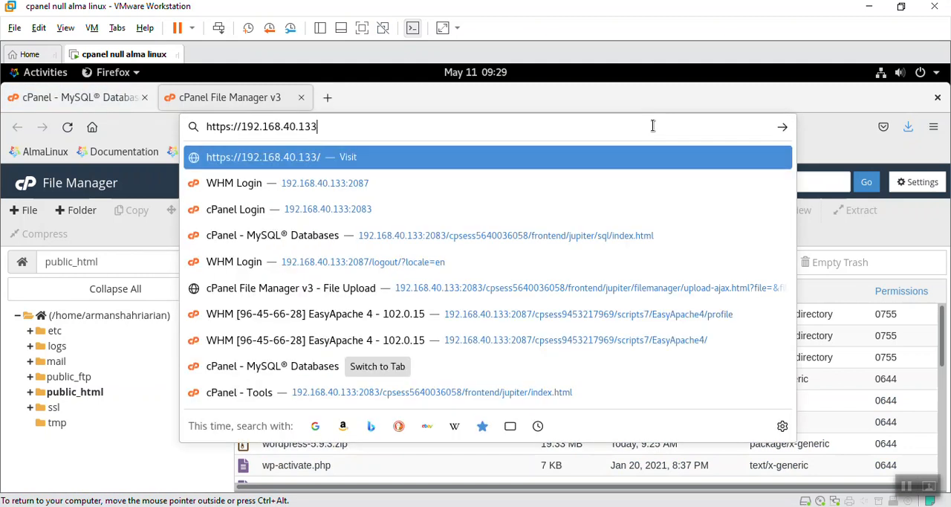
pyautogui.press('Return')
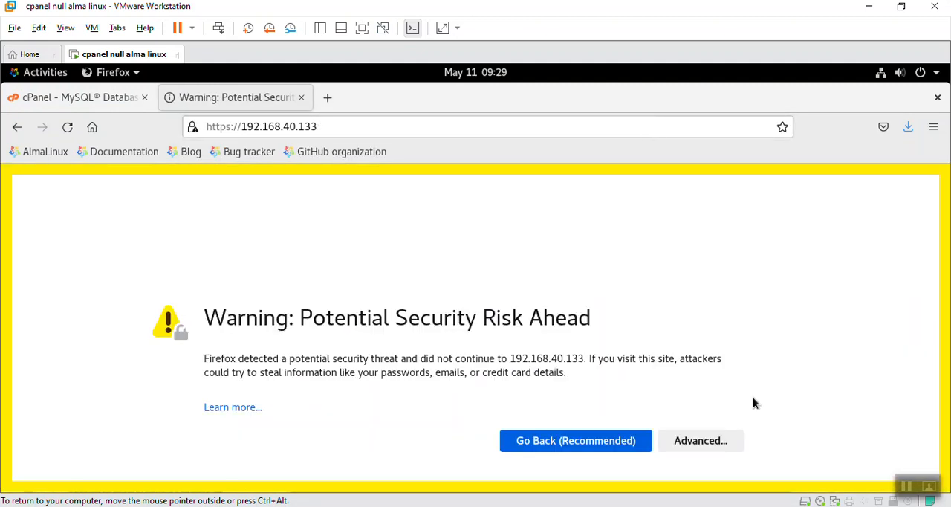
pyautogui.click(733, 441)
pyautogui.click(682, 412)
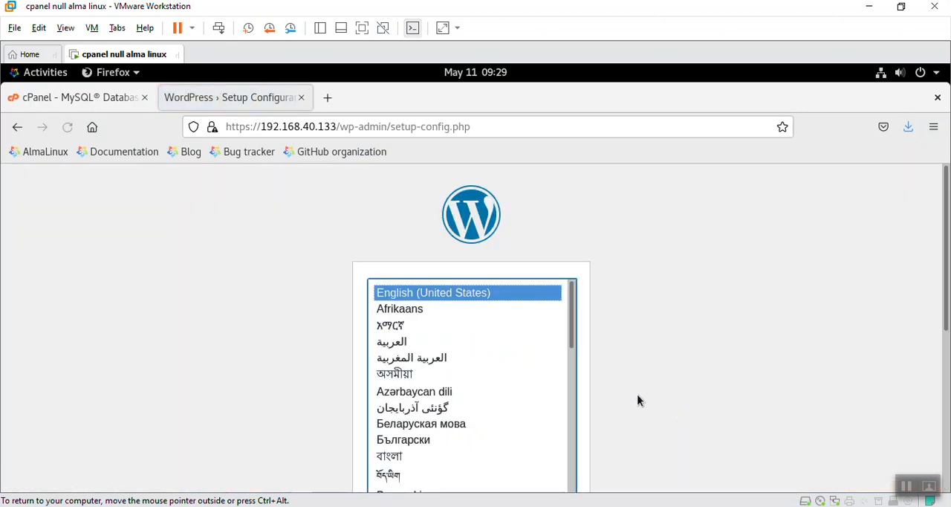
# Step: Continue the WordPress setup in English (United States) and proceed to the database connection form
pyautogui.scroll(-4, 636, 400)
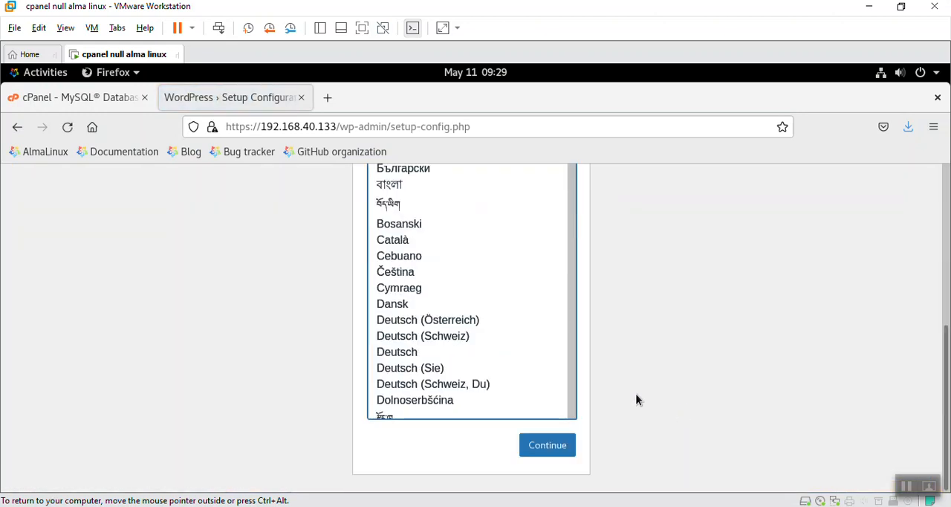
pyautogui.click(545, 448)
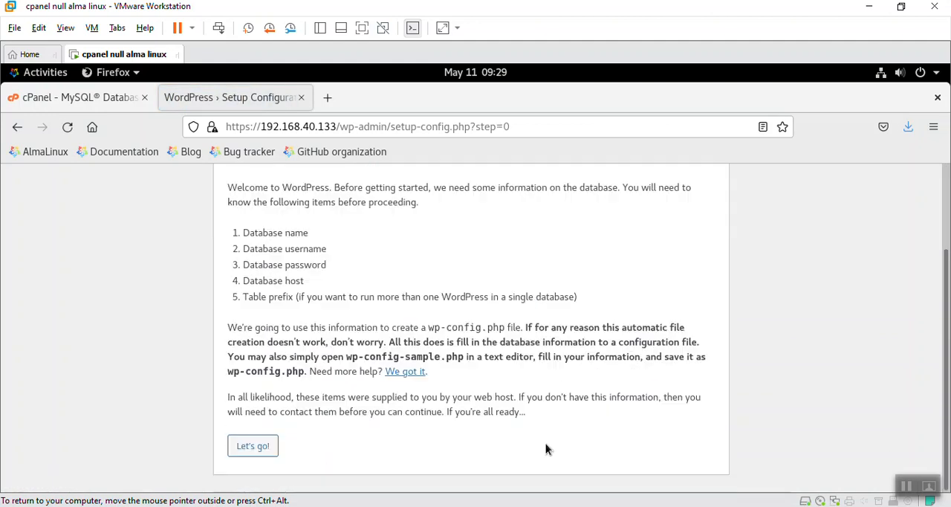
pyautogui.click(252, 448)
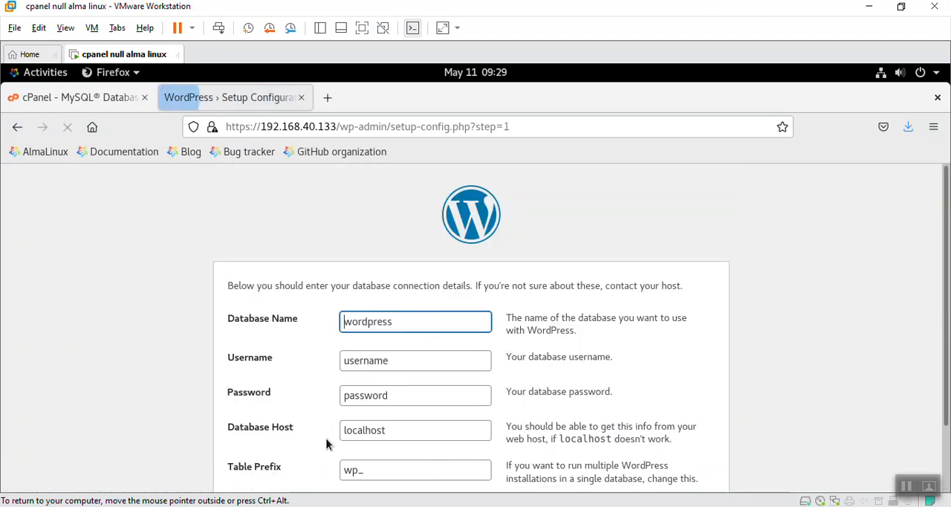
# Step: Set the database name to the account's prefix followed by _wp and copy that name into the username
pyautogui.moveTo(270, 320); pyautogui.dragTo(300, 318)
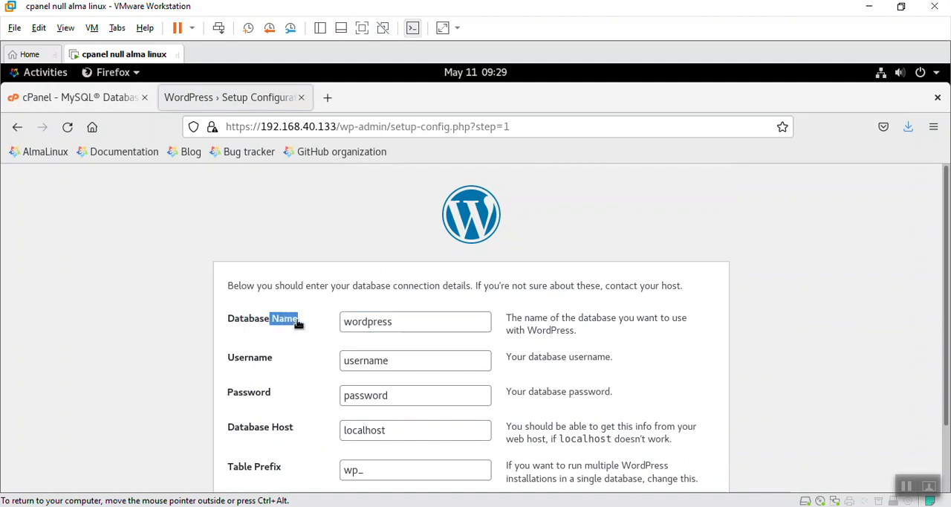
pyautogui.doubleClick(396, 331)
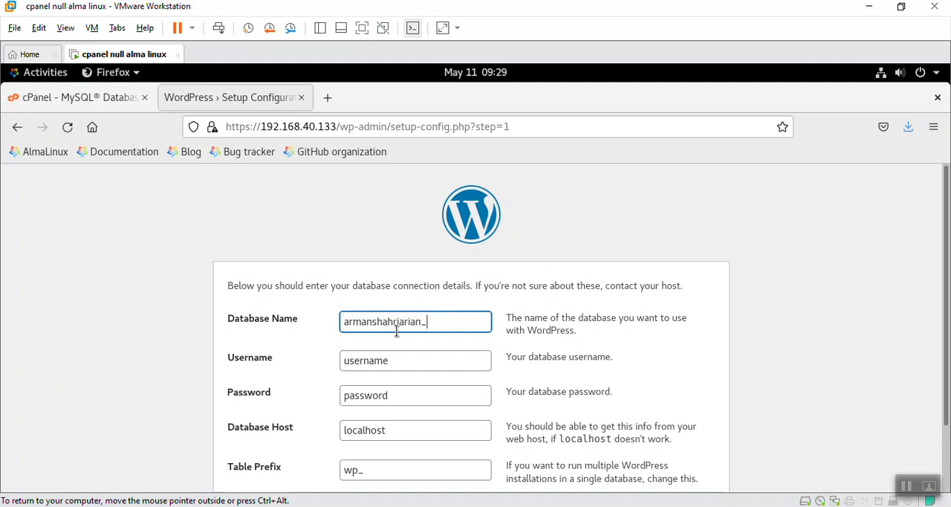
pyautogui.doubleClick(396, 331)
pyautogui.hotkey('ctrl', 'c')
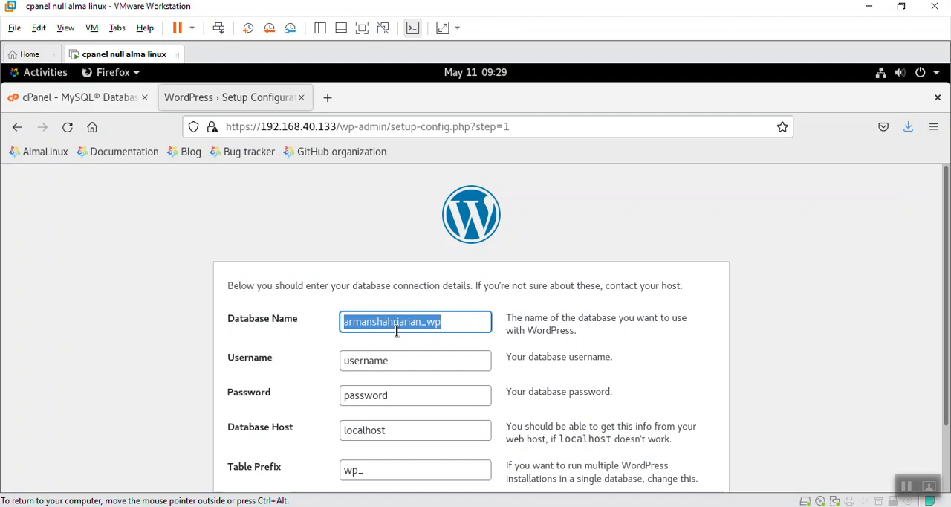
pyautogui.click(402, 368)
pyautogui.hotkey('ctrl', 'v')
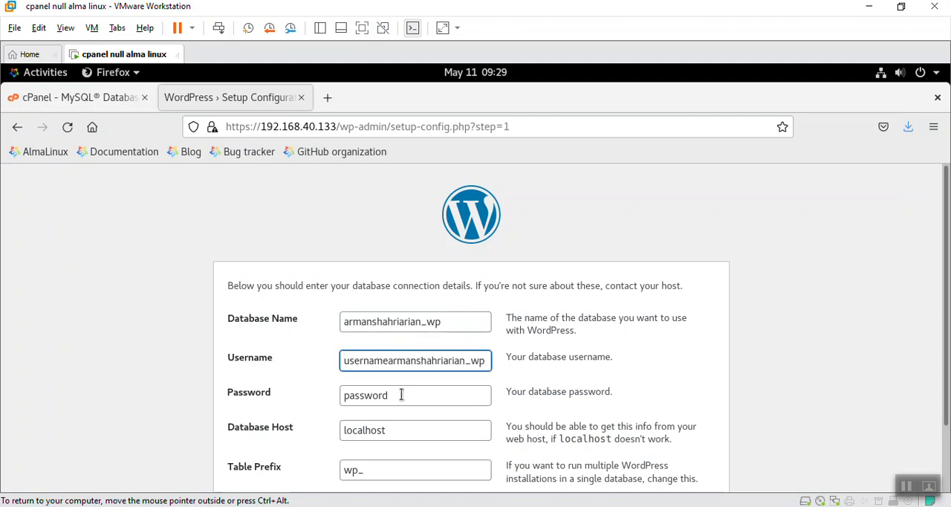
# Step: Enter the database password and try to submit the connection details with host localhost and table prefix wp_
pyautogui.doubleClick(401, 395)
pyautogui.press('Tab')
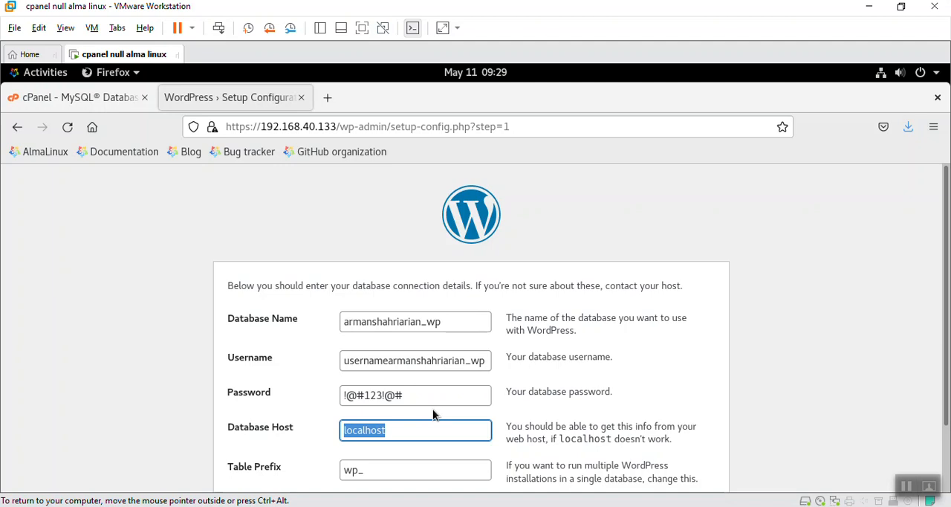
pyautogui.scroll(-2, 431, 409)
pyautogui.click(251, 448)
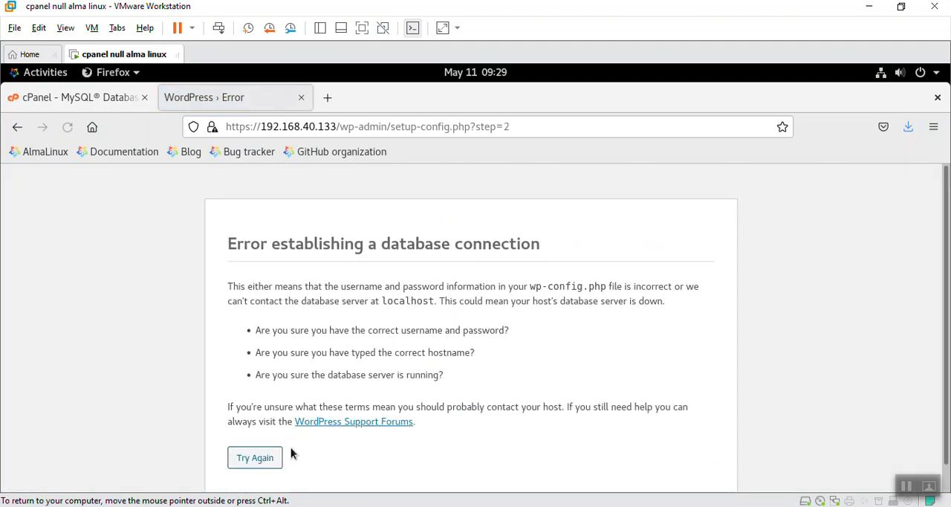
# Step: Return to the connection form, remove the placeholder text before the prefixed wp username and resubmit the details
pyautogui.click(272, 454)
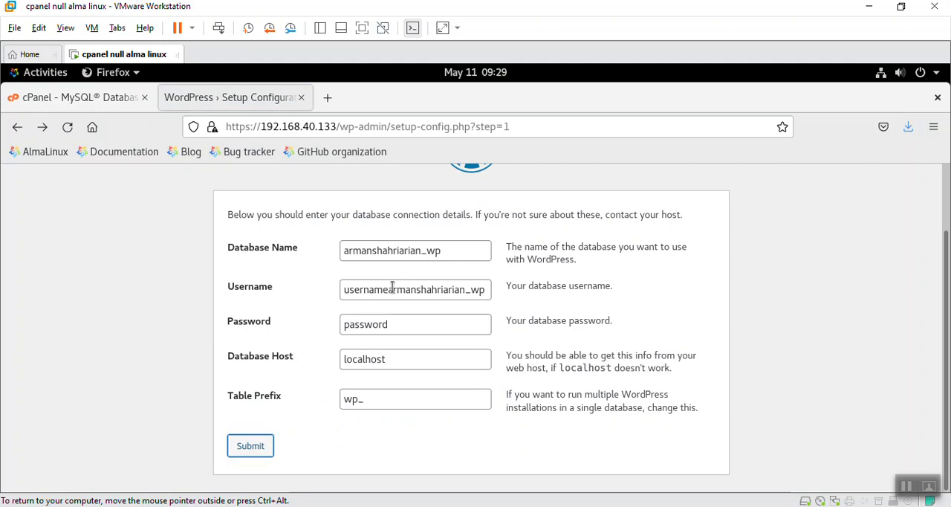
pyautogui.moveTo(392, 287); pyautogui.dragTo(312, 293)
pyautogui.write('a')
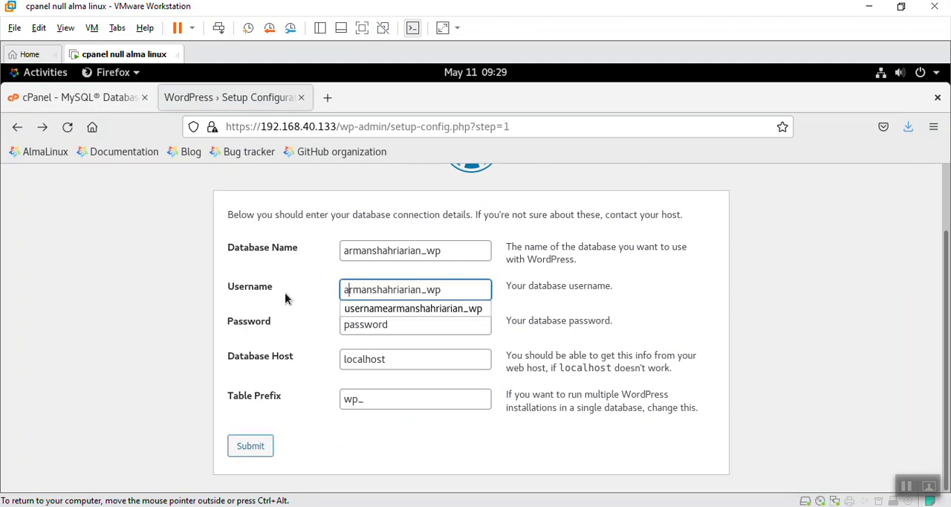
pyautogui.click(320, 296)
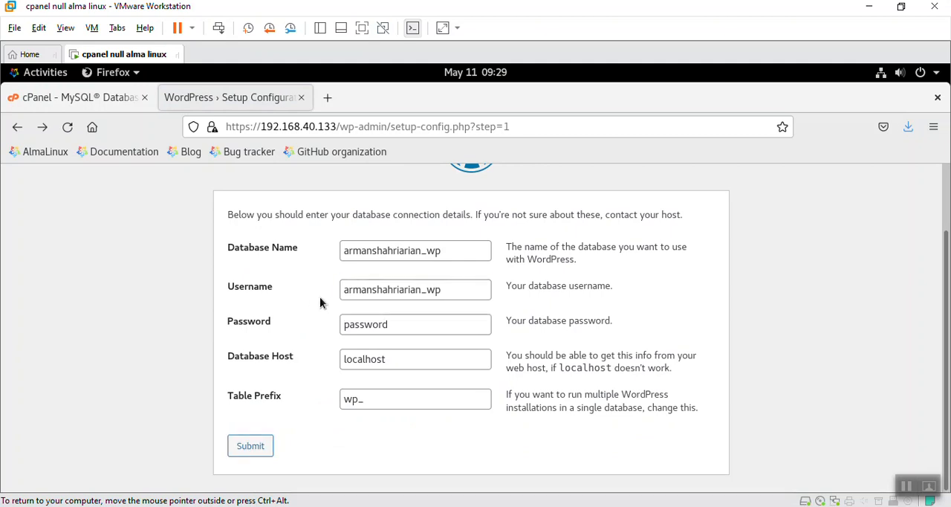
pyautogui.click(263, 449)
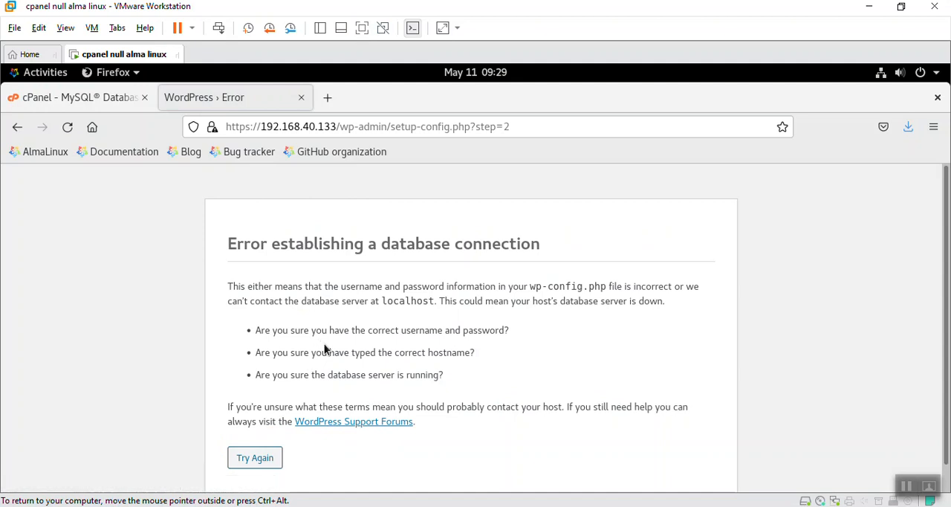
# Step: Go back to the connection form, replace the placeholder with the database user's password and submit the details
pyautogui.click(269, 456)
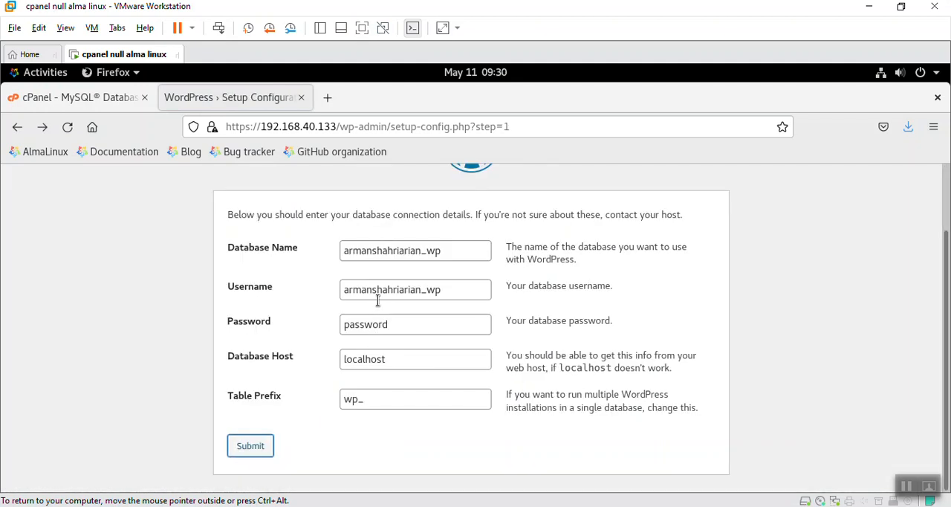
pyautogui.click(389, 325)
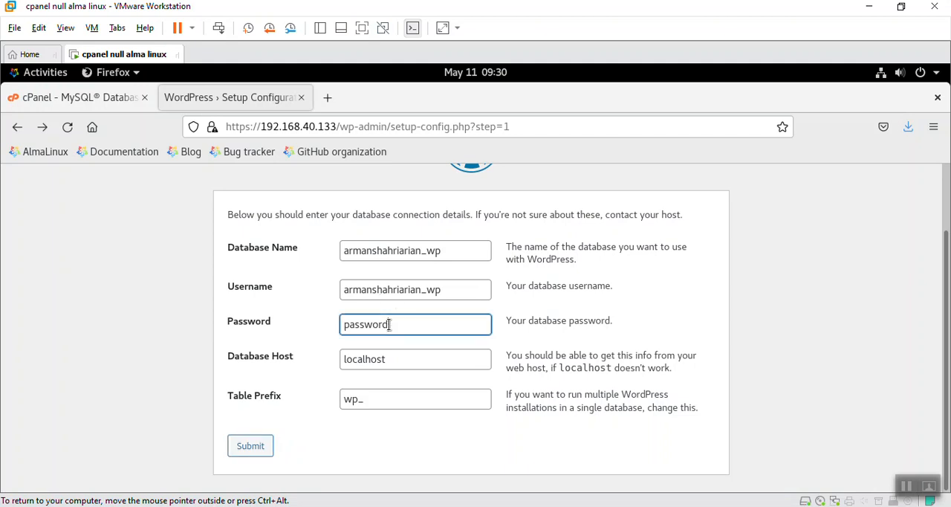
pyautogui.moveTo(389, 324); pyautogui.dragTo(302, 325)
pyautogui.click(256, 447)
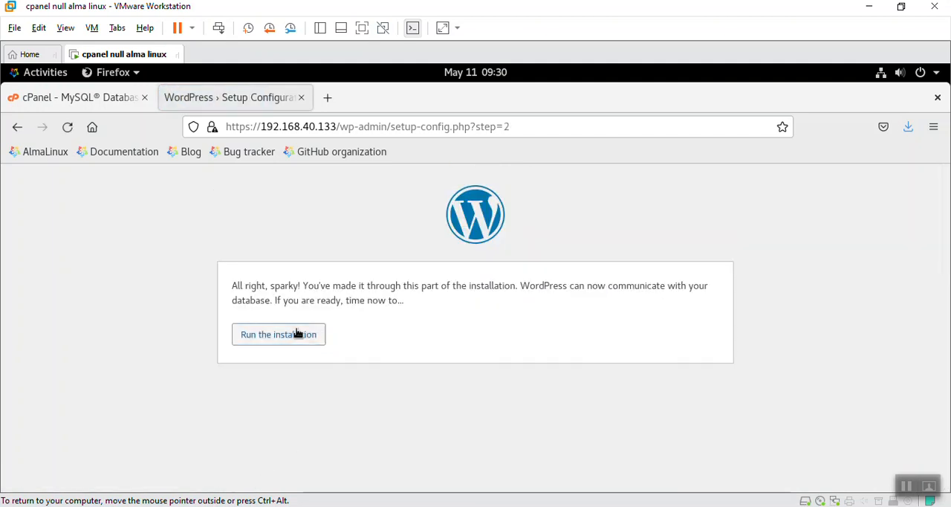
# Step: Run the WordPress installation and fill in the owner's first name as the site title and test as the username
pyautogui.click(298, 334)
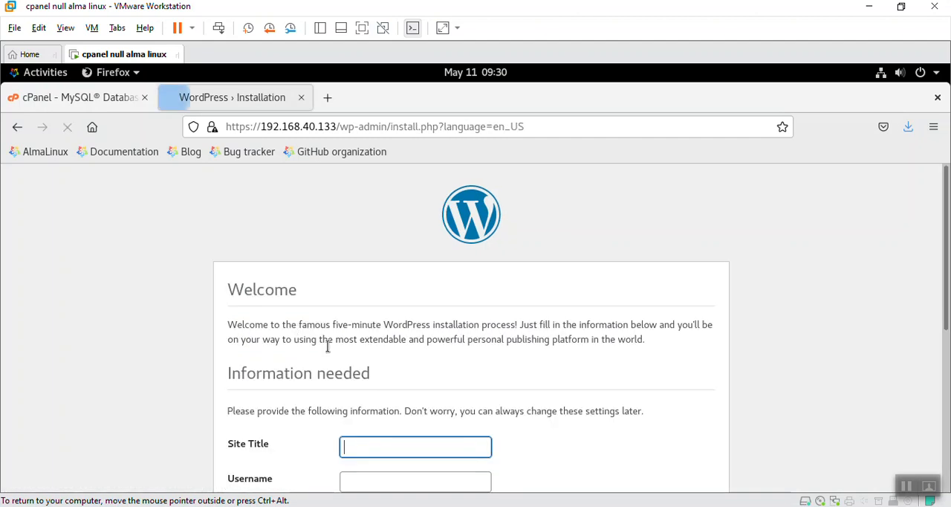
pyautogui.scroll(-4, 297, 382)
pyautogui.click(365, 214)
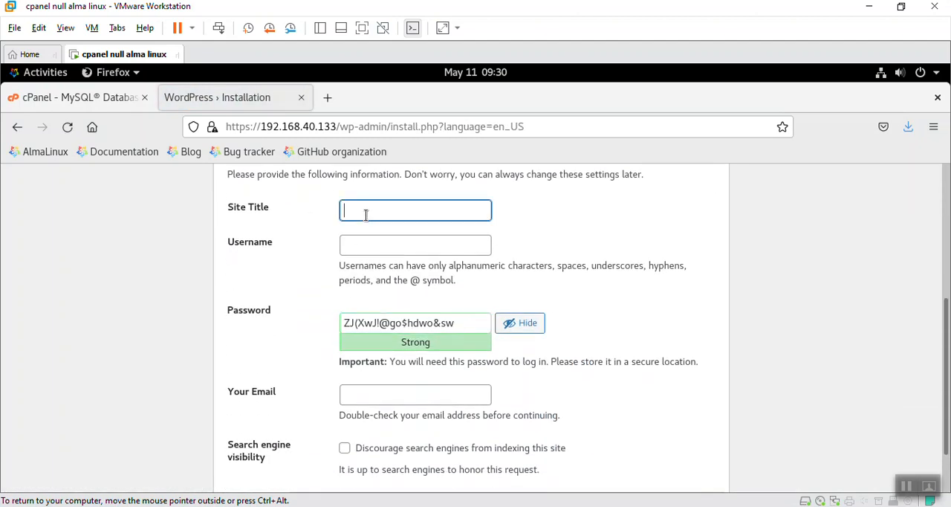
pyautogui.write('arman')
pyautogui.click(370, 251)
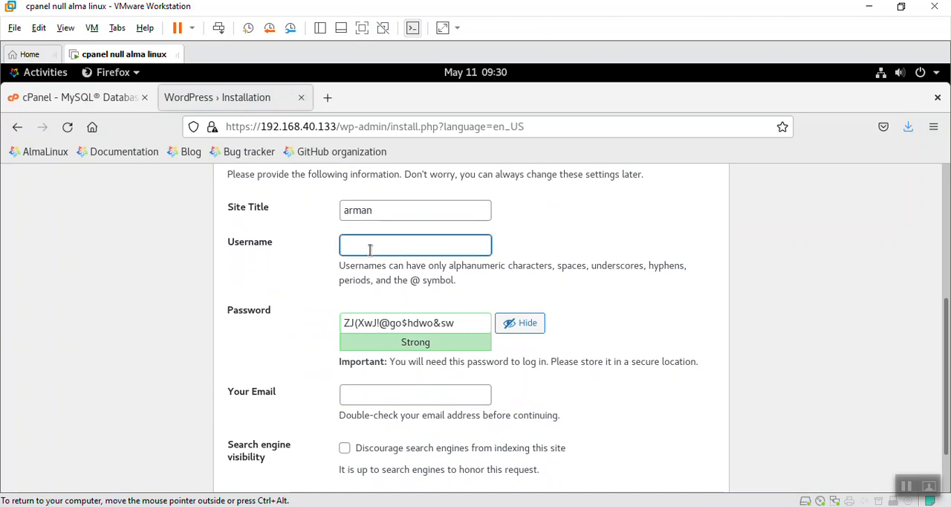
pyautogui.write('test')
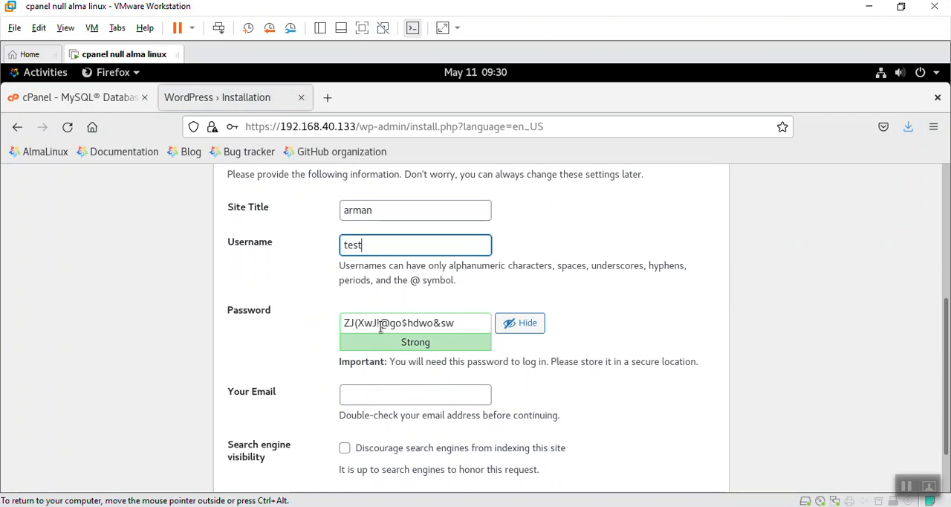
# Step: Replace the generated password with the chosen administrator password
pyautogui.click(446, 321)
pyautogui.hotkey('ctrl', 'a')
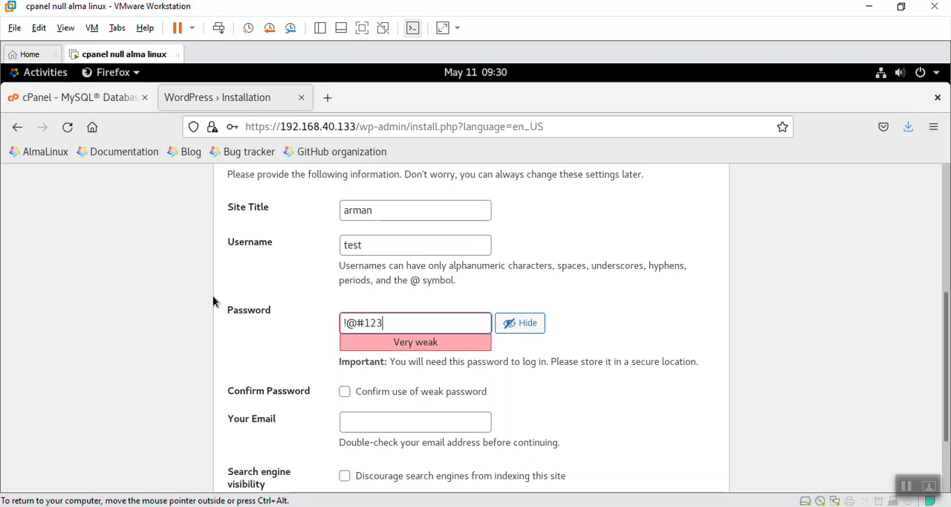
# Step: Try to install WordPress with the administrator password repeated in the email field, and decline saving the login
pyautogui.press('Tab')
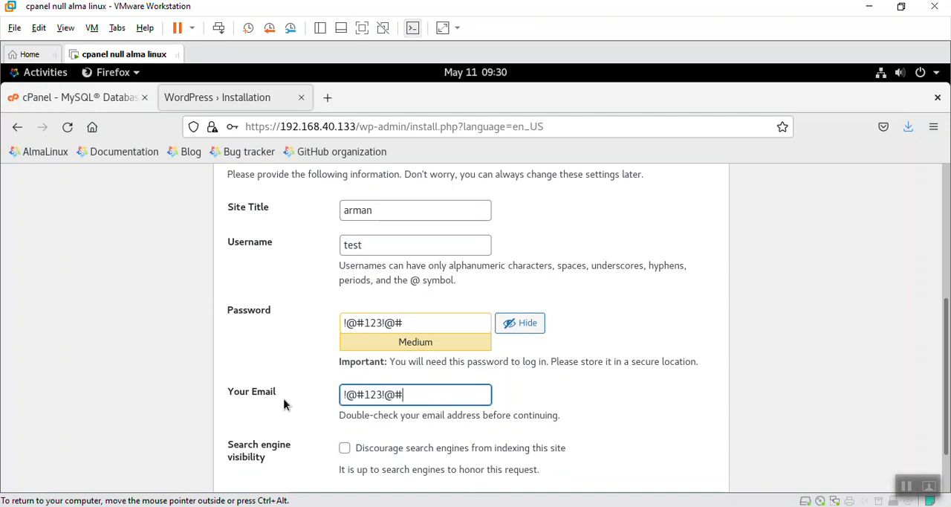
pyautogui.scroll(-2, 283, 404)
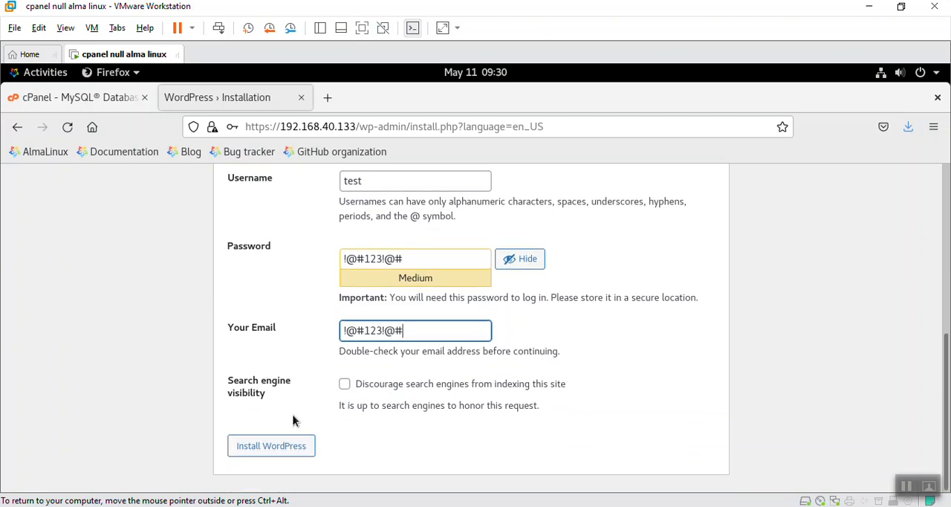
pyautogui.click(290, 444)
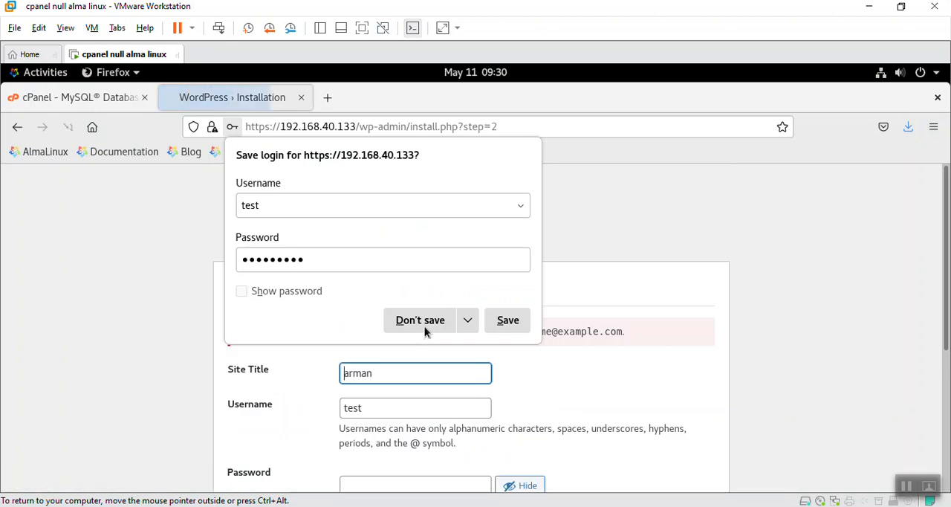
pyautogui.click(424, 326)
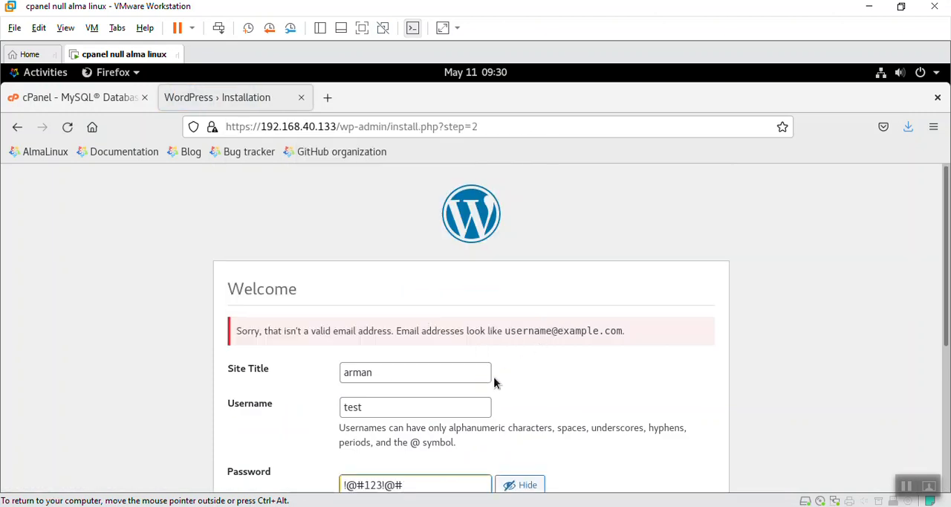
# Step: Replace the email field's content with the administrator's email address
pyautogui.scroll(-5, 495, 382)
pyautogui.doubleClick(420, 258)
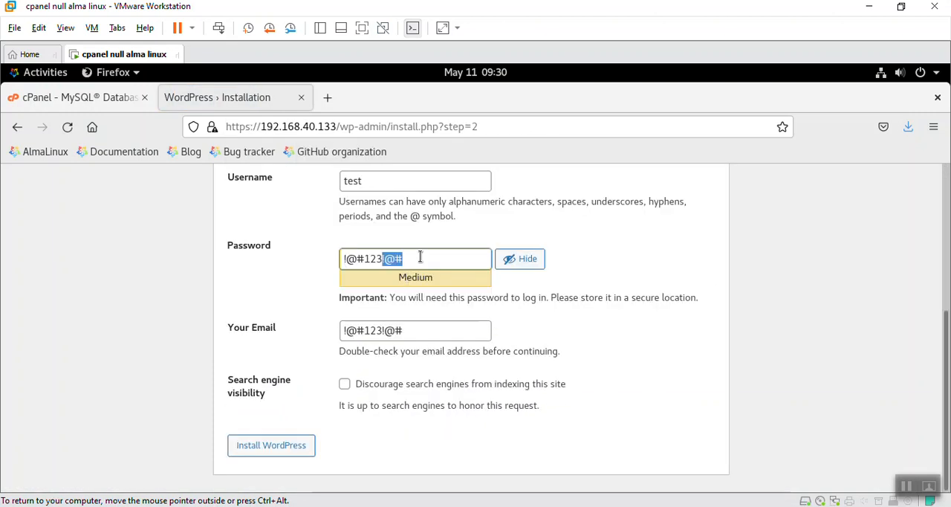
pyautogui.click(399, 330)
pyautogui.hotkey('ctrl', 'a')
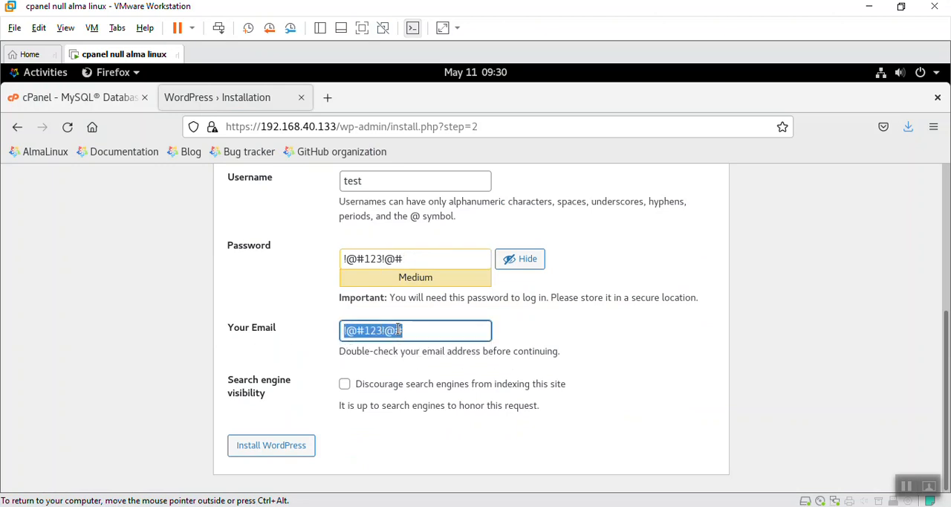
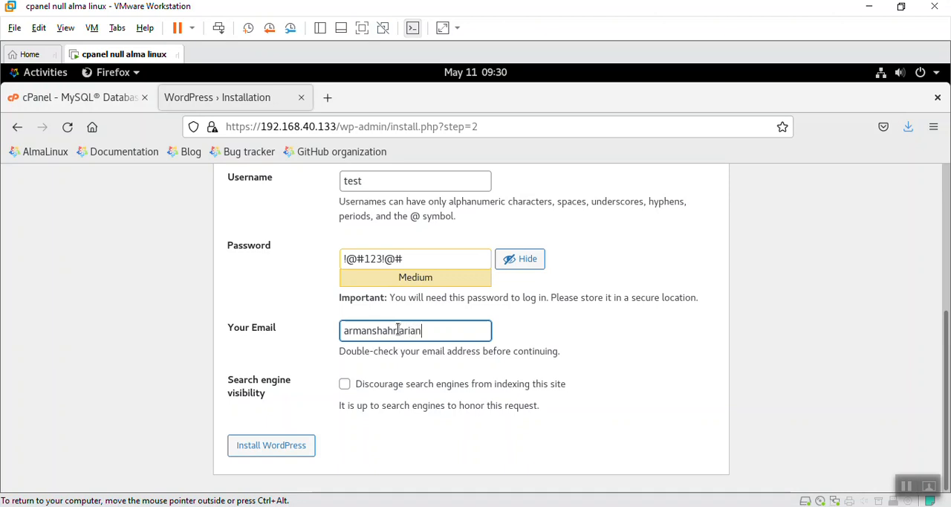
# Step: Install WordPress, letting the browser save the login, and log in to the dashboard as test
pyautogui.click(289, 443)
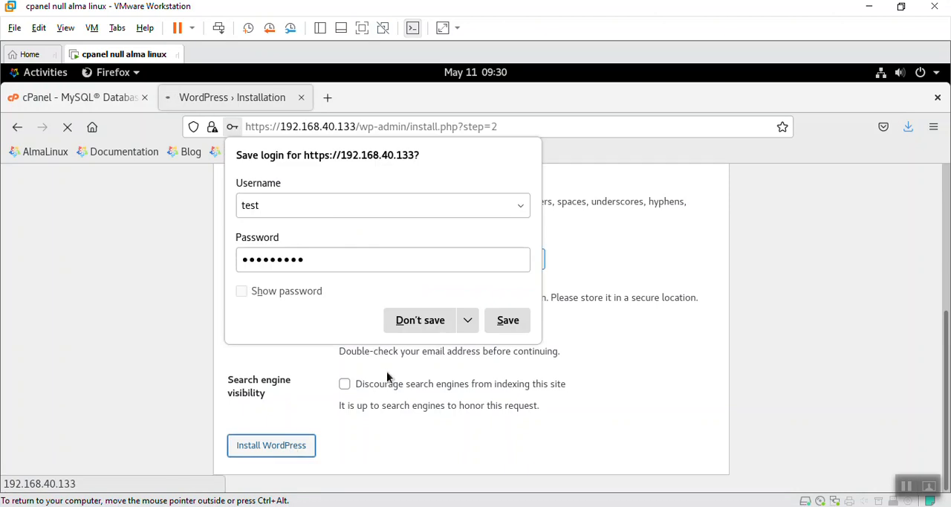
pyautogui.click(506, 320)
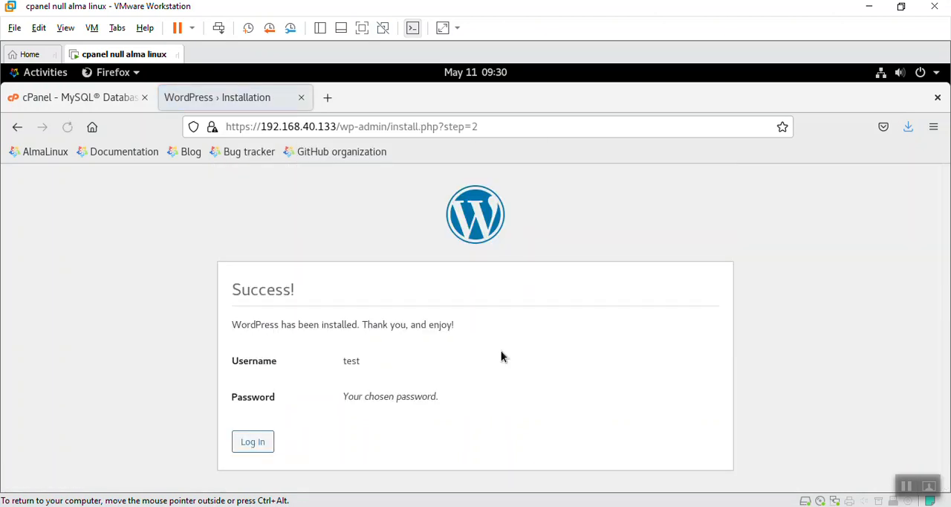
pyautogui.click(257, 442)
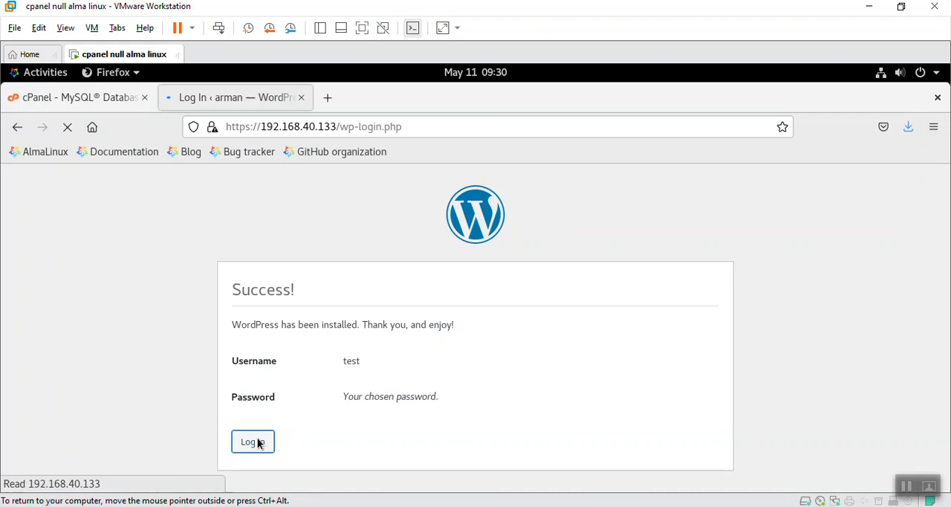
pyautogui.click(534, 398)
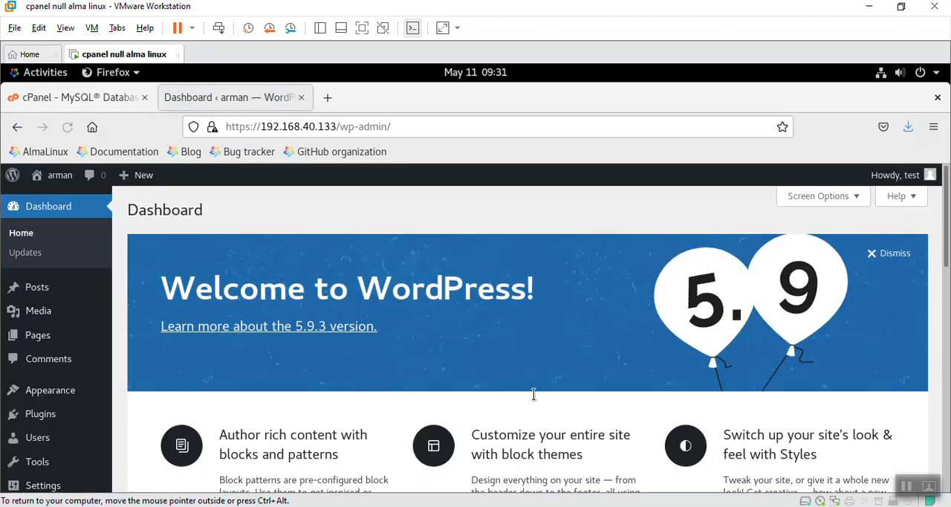
# Step: View the new site's front page from the dashboard and log out of WordPress
pyautogui.scroll(-10, 533, 400)
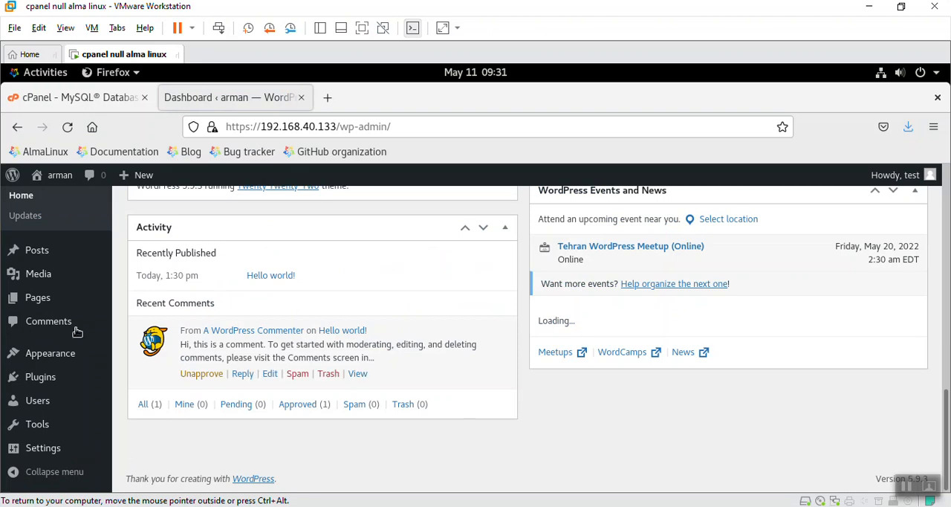
pyautogui.click(59, 176)
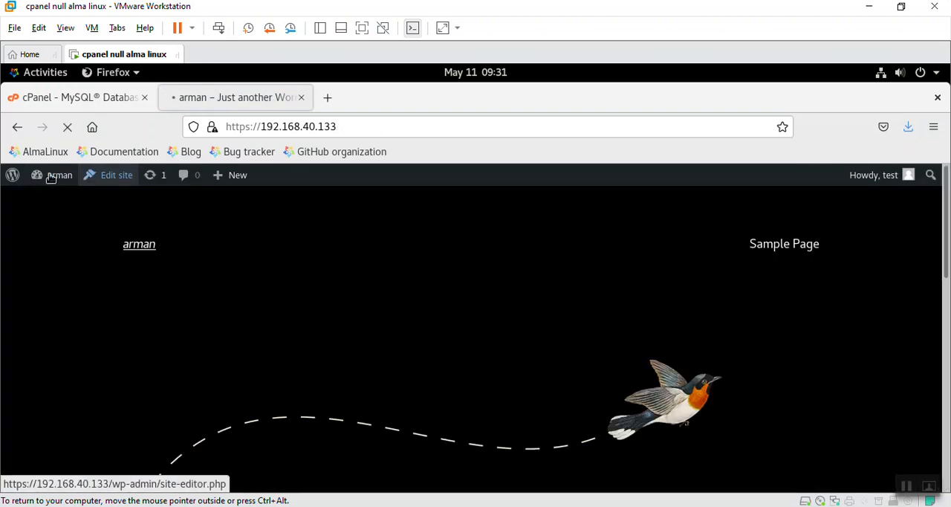
pyautogui.moveTo(897, 178)
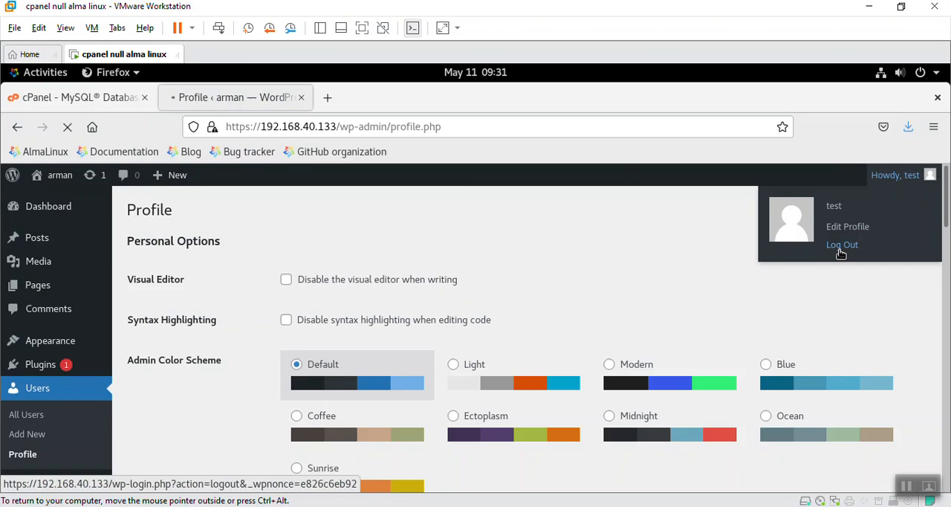
pyautogui.click(839, 246)
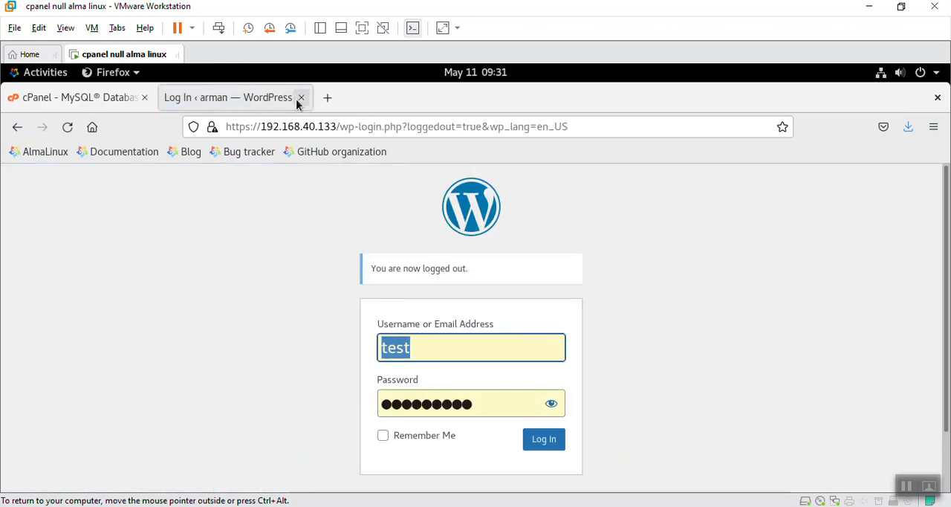
# Step: Close the WordPress tab and log out of the cPanel account
pyautogui.click(301, 97)
pyautogui.click(909, 187)
pyautogui.click(911, 191)
pyautogui.click(910, 186)
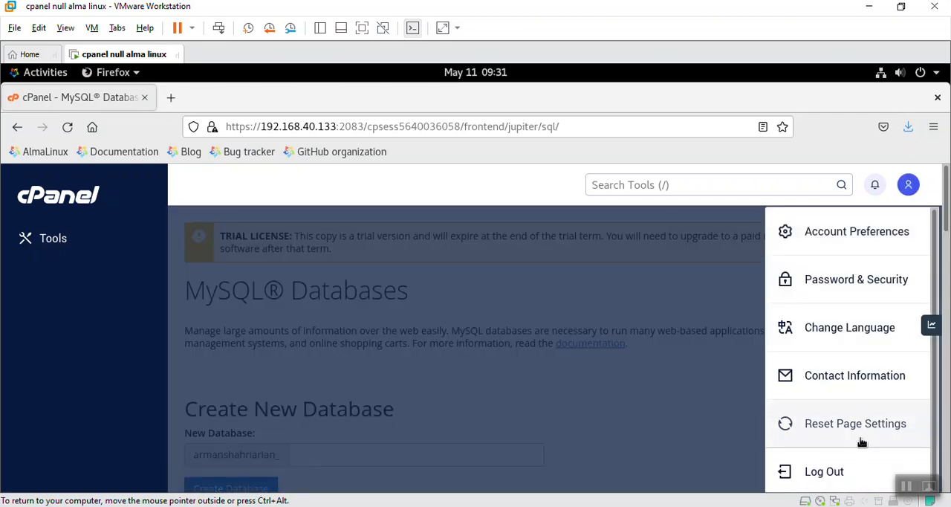
pyautogui.click(837, 471)
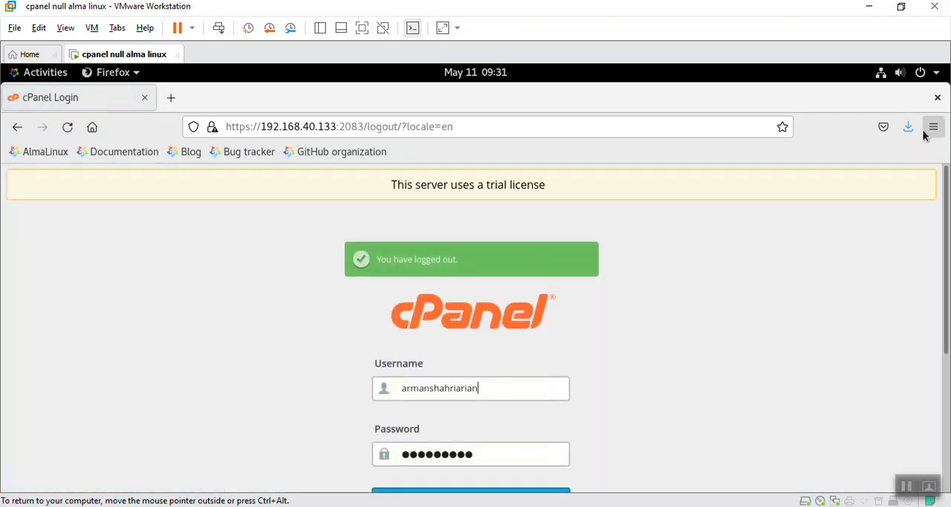